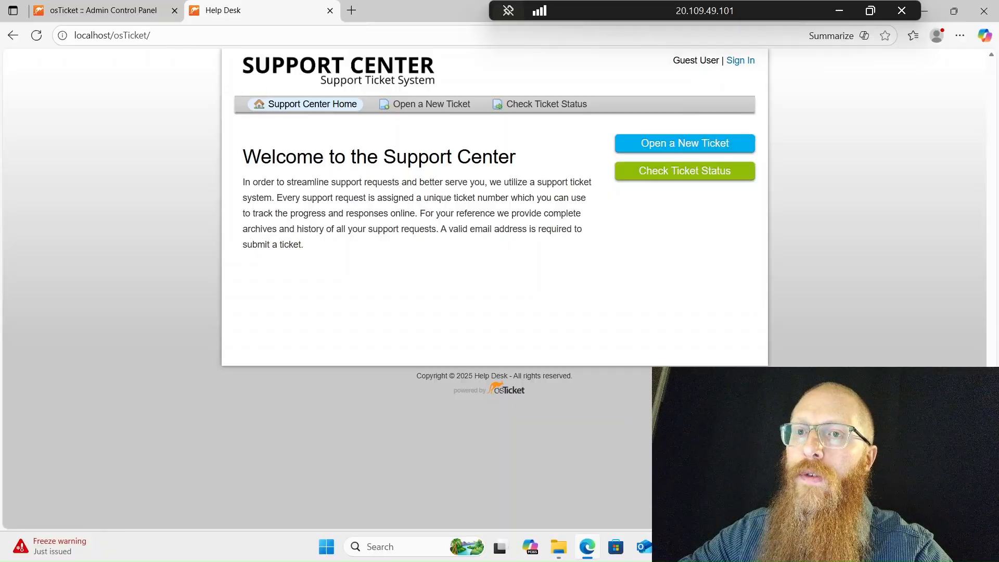
- Start a new ticket with the customer's e-mail and full name, topic Report a Problem / Business Critical Outage
{"action": "left_click", "coordinate": [645, 148]}
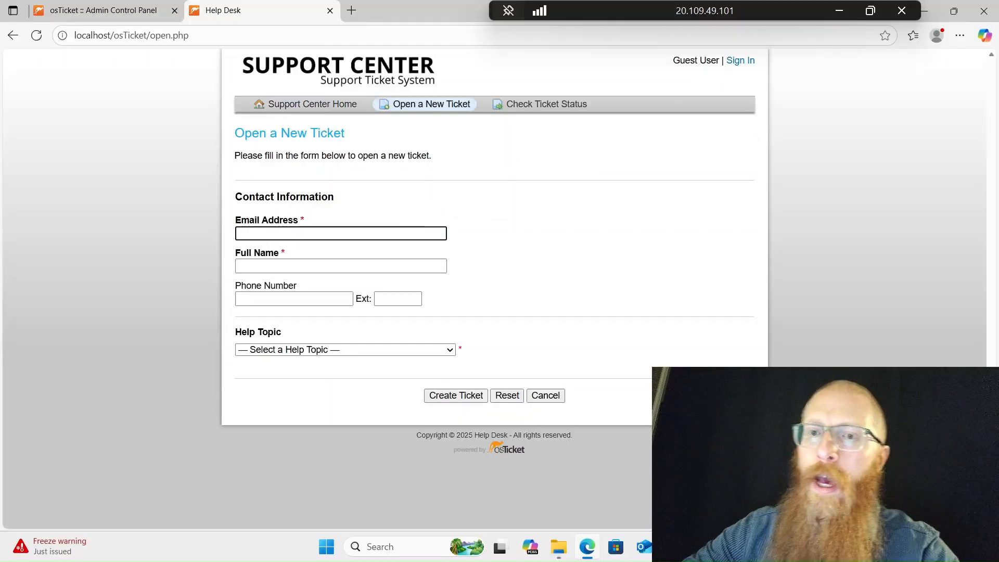
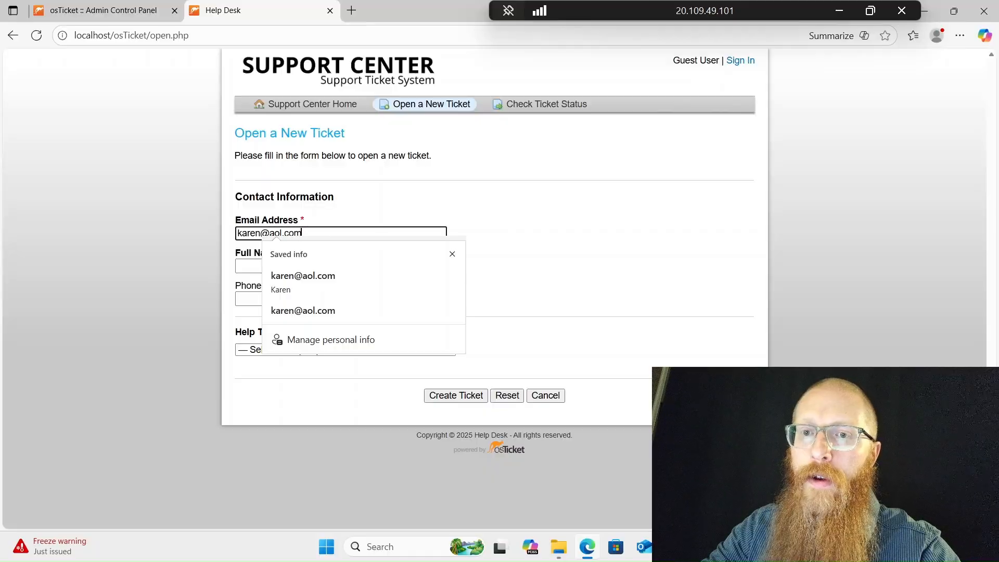
{"action": "key", "text": "Tab"}
{"action": "type", "text": "Kare"}
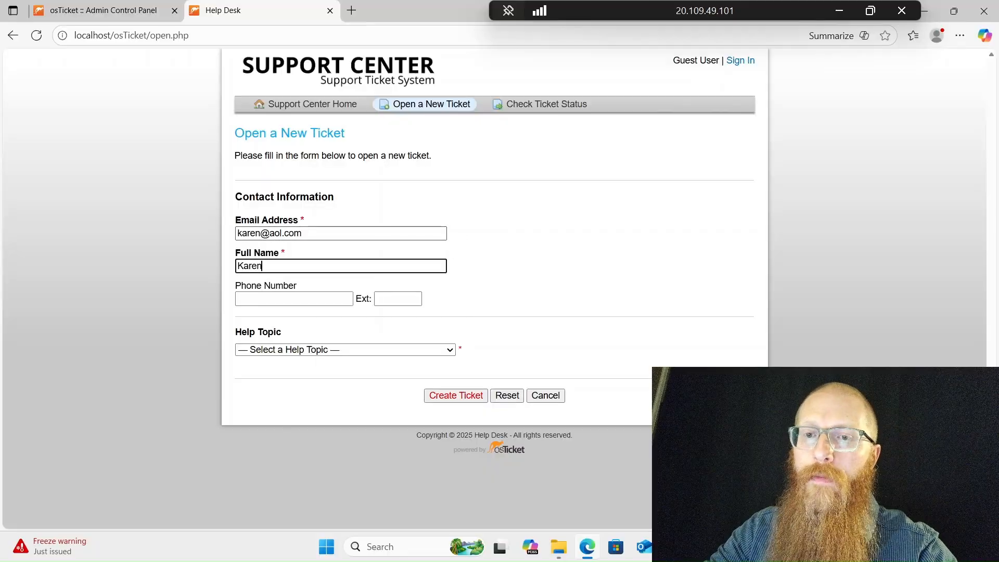
{"action": "left_click", "coordinate": [366, 349]}
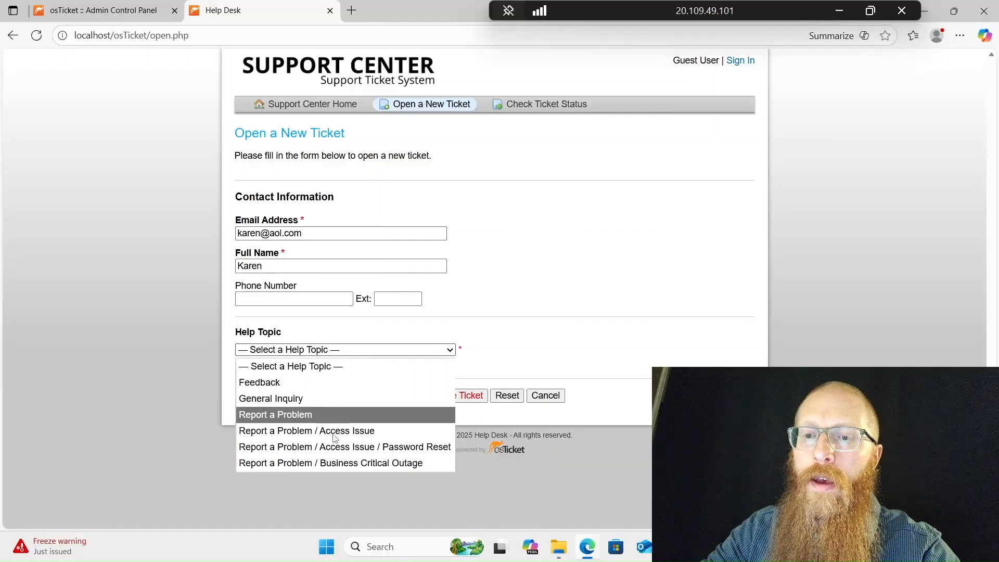
{"action": "left_click", "coordinate": [328, 463]}
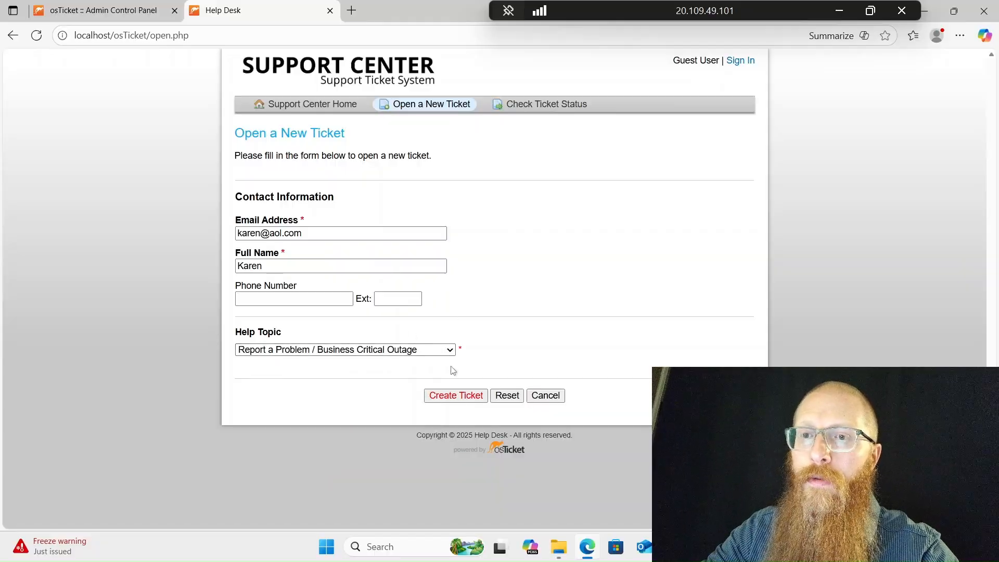
- Enter summary 'Online Banking is Down' and describe employees reporting the banking system down for users
{"action": "scroll", "coordinate": [429, 395], "scroll_direction": "down", "scroll_amount": 2}
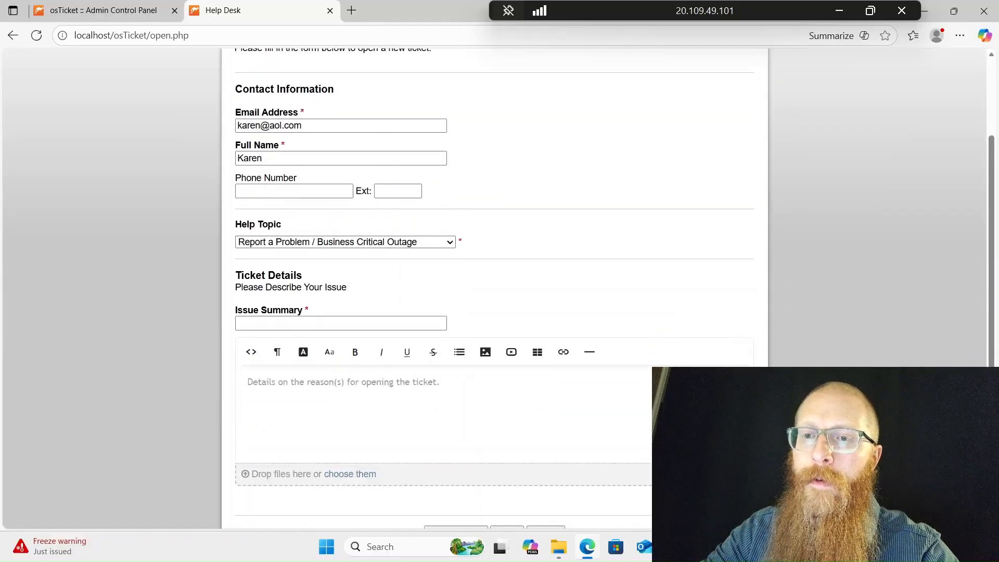
{"action": "left_click", "coordinate": [411, 324]}
{"action": "type", "text": "On"}
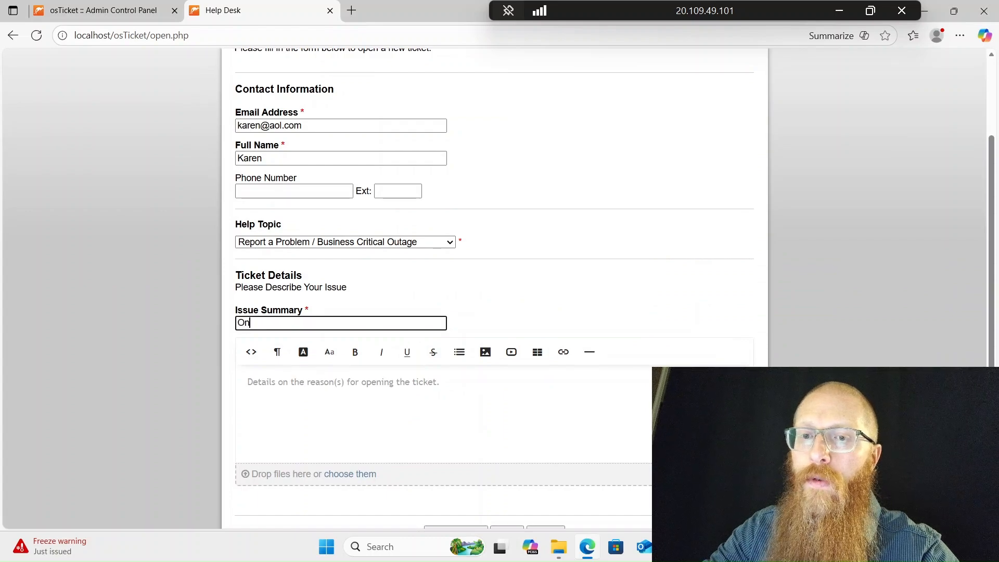
{"action": "type", "text": "line Banking is Down"}
{"action": "key", "text": "Tab"}
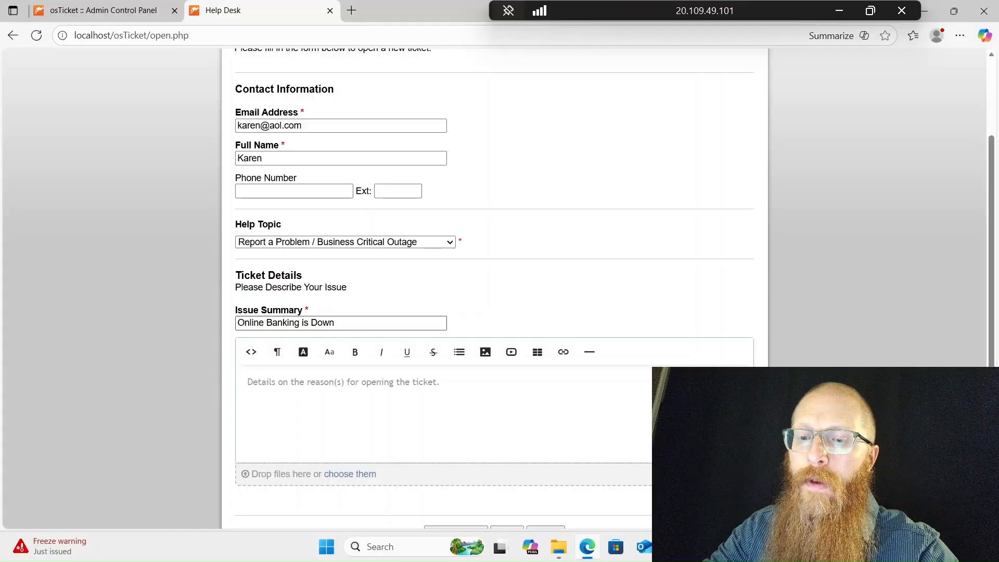
{"action": "type", "text": "My emplo"}
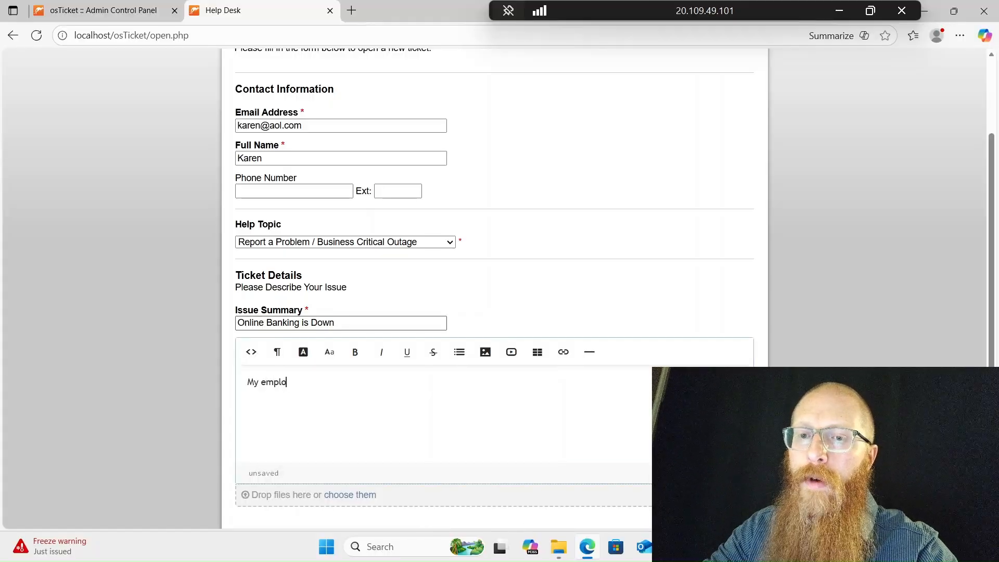
{"action": "type", "text": "yees are reporting that the "}
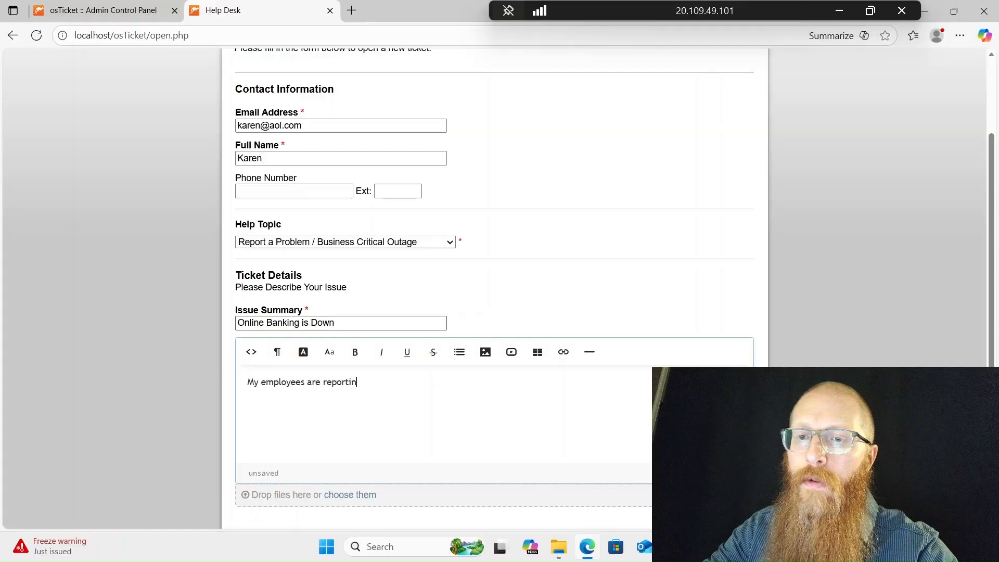
{"action": "type", "text": "online "}
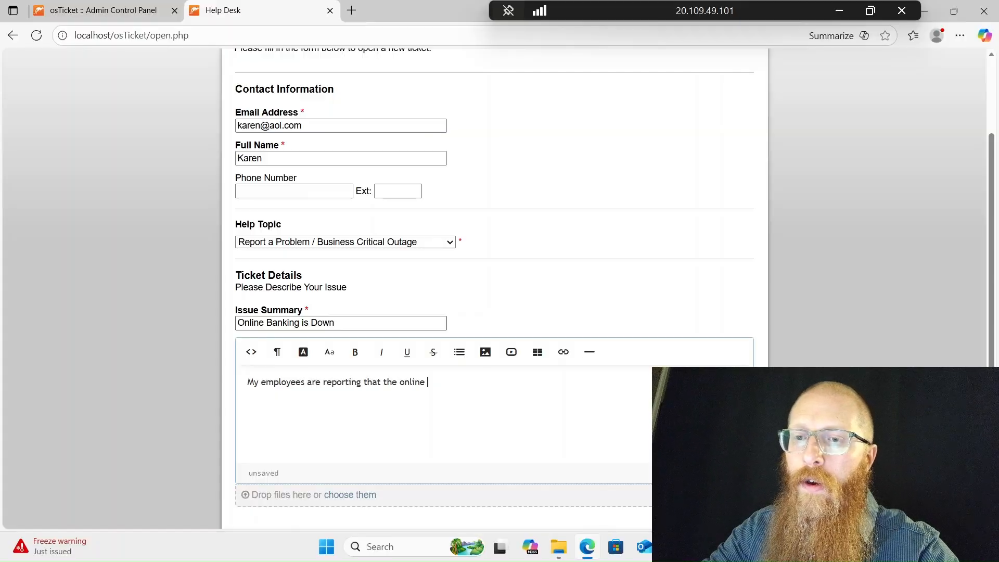
{"action": "type", "text": "banking system is d"}
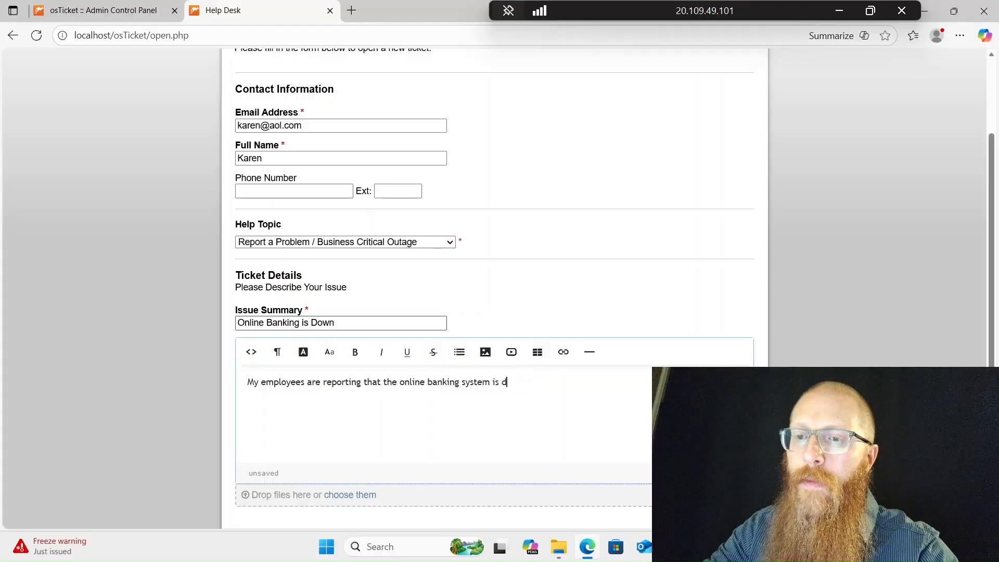
{"action": "type", "text": "own for users. Those who can acces"}
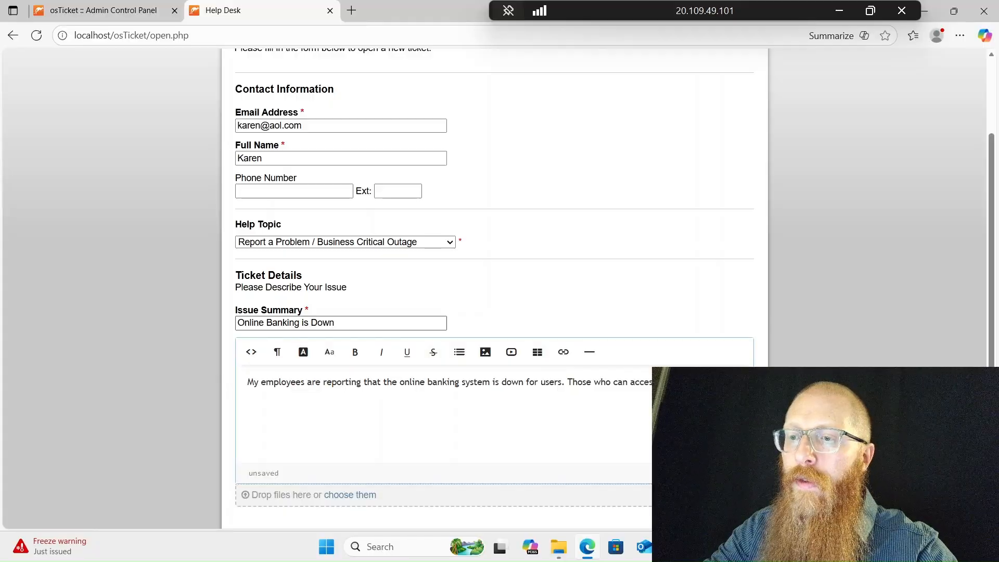
{"action": "type", "text": "s the online banking porta"}
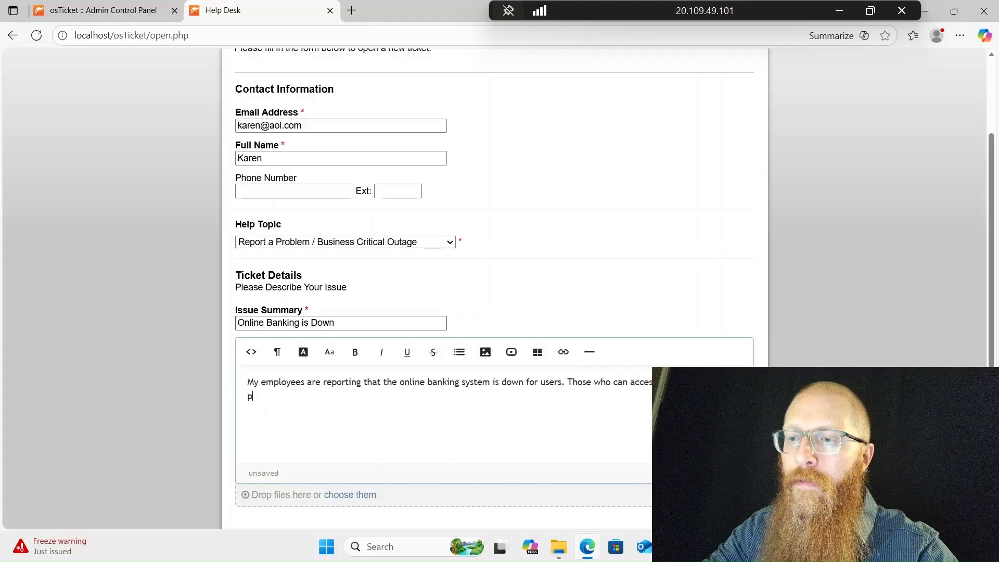
{"action": "type", "text": "l are unab"}
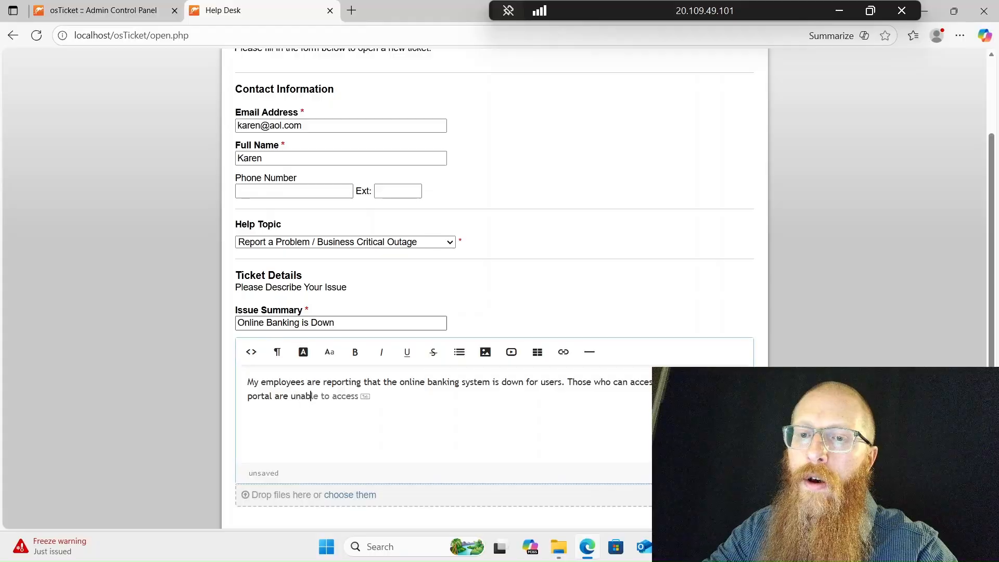
{"action": "type", "text": "le to log in"}
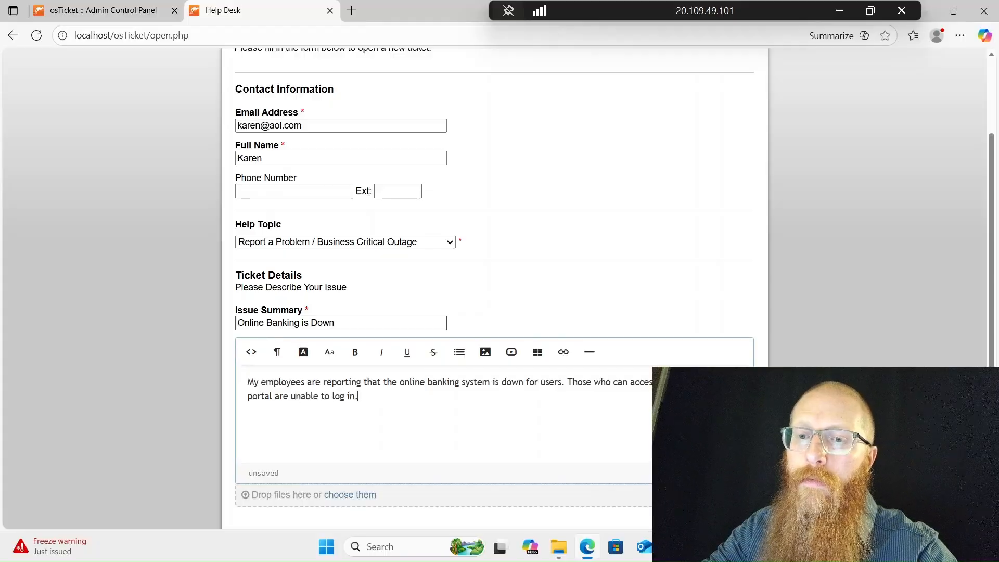
{"action": "type", "text": "."}
{"action": "scroll", "coordinate": [434, 424], "scroll_direction": "down", "scroll_amount": 2}
- Submit the ticket and open #734109 'Online Banking is Down' from the staff Open queue
{"action": "left_click", "coordinate": [446, 474]}
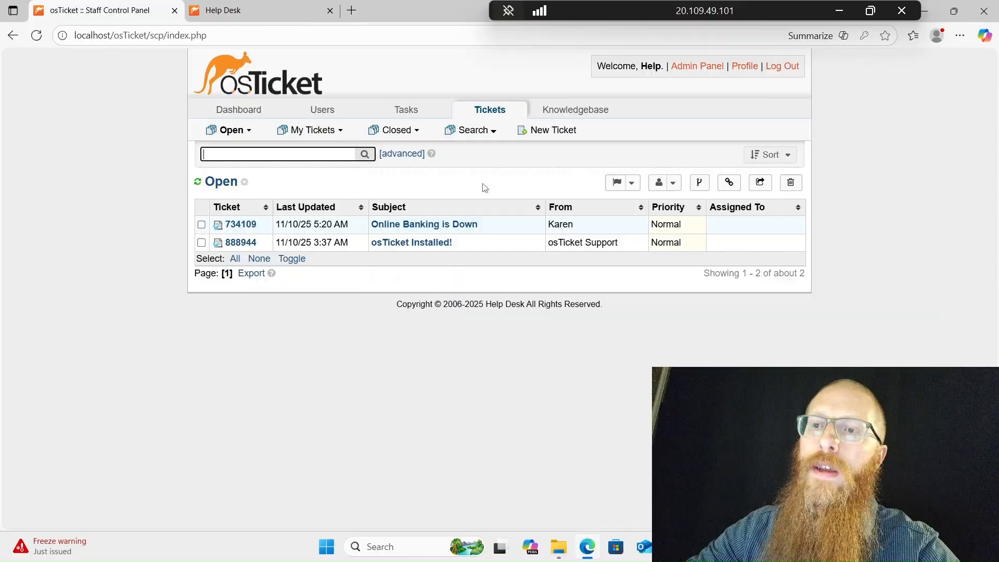
{"action": "left_click", "coordinate": [440, 224]}
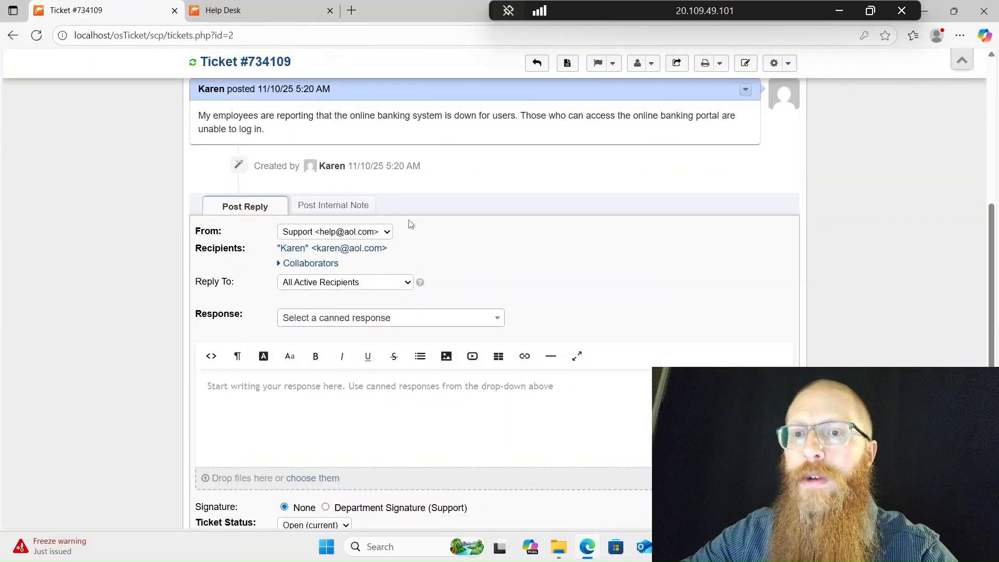
{"action": "scroll", "coordinate": [378, 267], "scroll_direction": "down", "scroll_amount": 1}
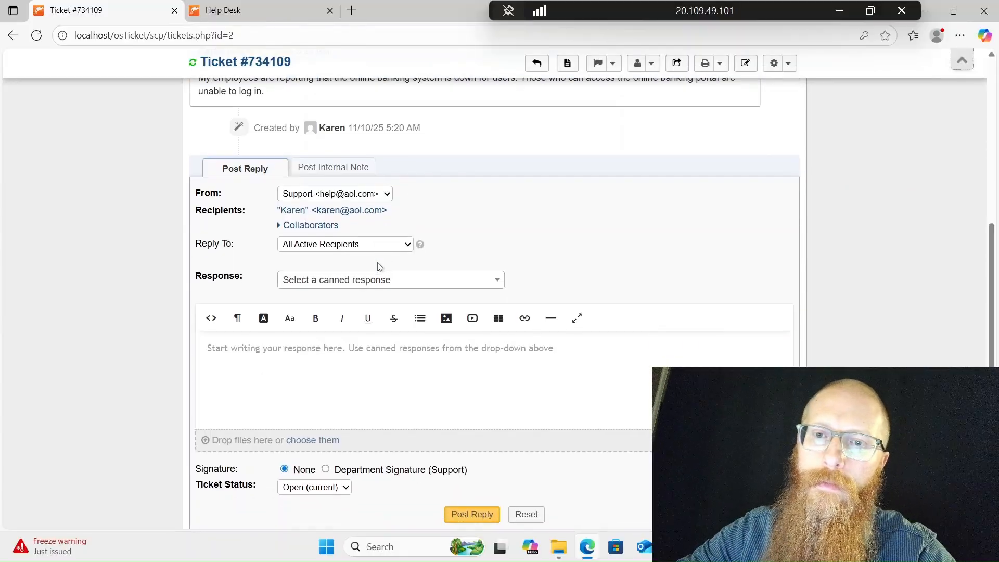
{"action": "scroll", "coordinate": [378, 267], "scroll_direction": "up", "scroll_amount": 5}
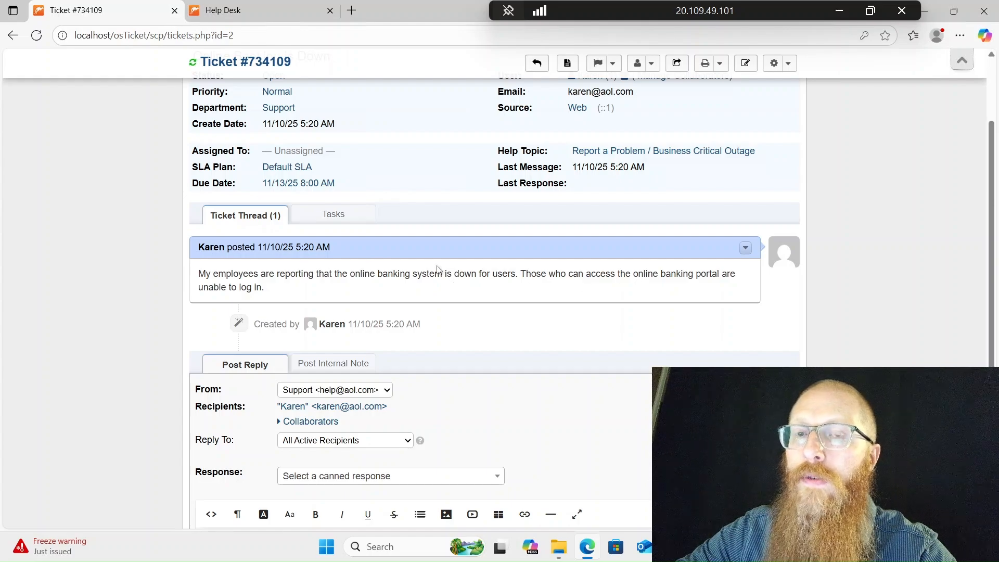
{"action": "scroll", "coordinate": [437, 270], "scroll_direction": "up", "scroll_amount": 3}
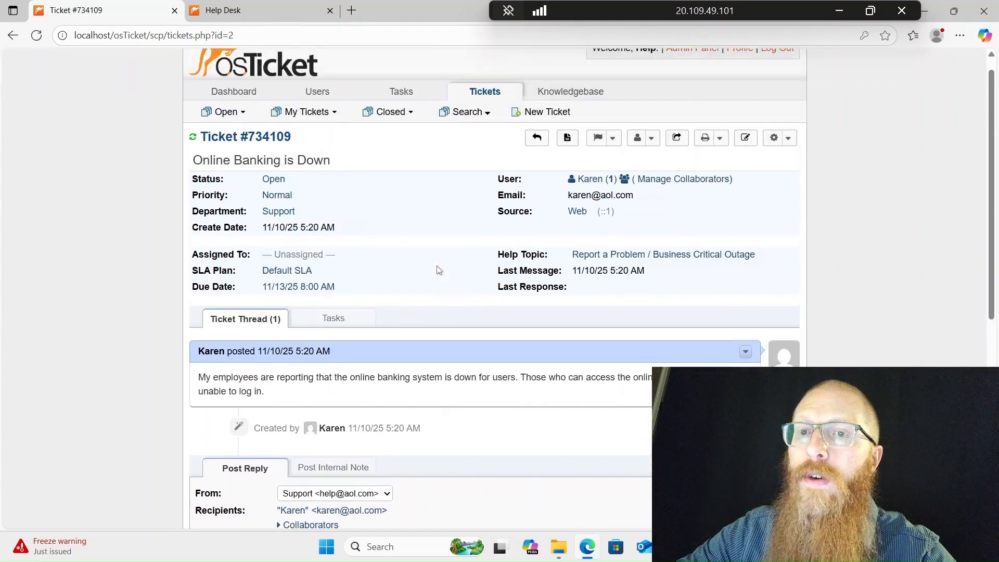
- Change the ticket's priority from Normal to Emergency
{"action": "left_click", "coordinate": [274, 183]}
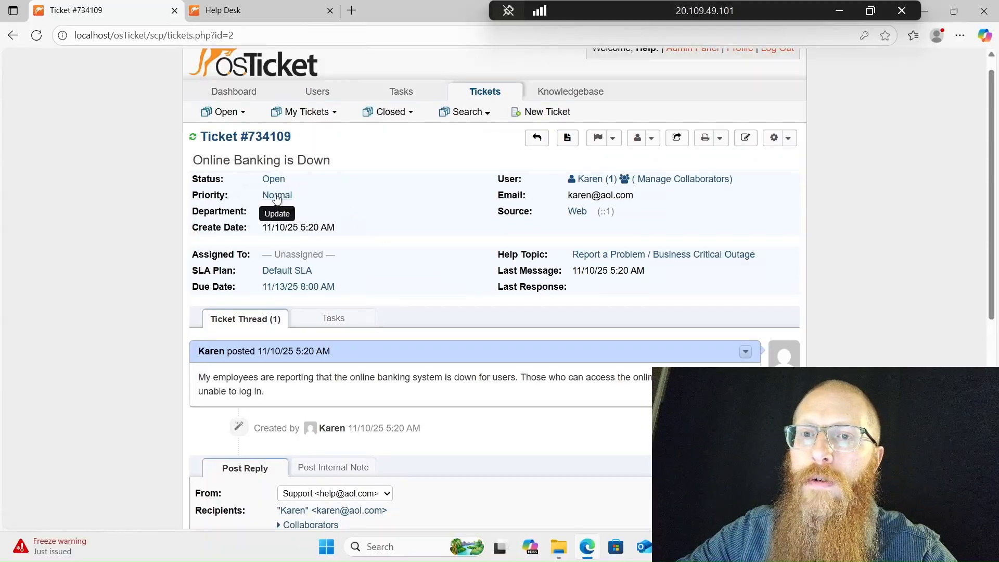
{"action": "left_click", "coordinate": [276, 196]}
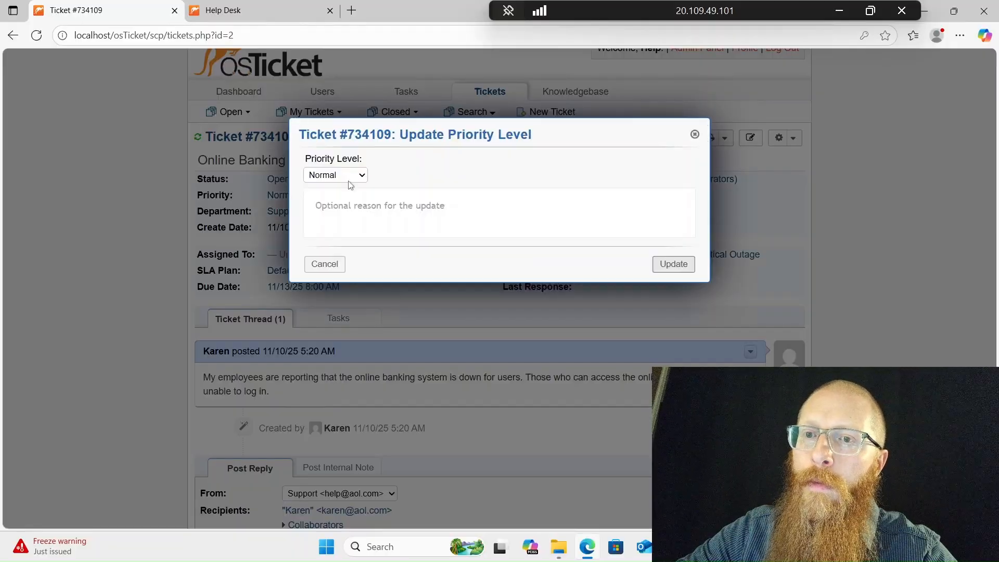
{"action": "left_click", "coordinate": [350, 179]}
{"action": "left_click", "coordinate": [333, 254]}
{"action": "left_click", "coordinate": [692, 269]}
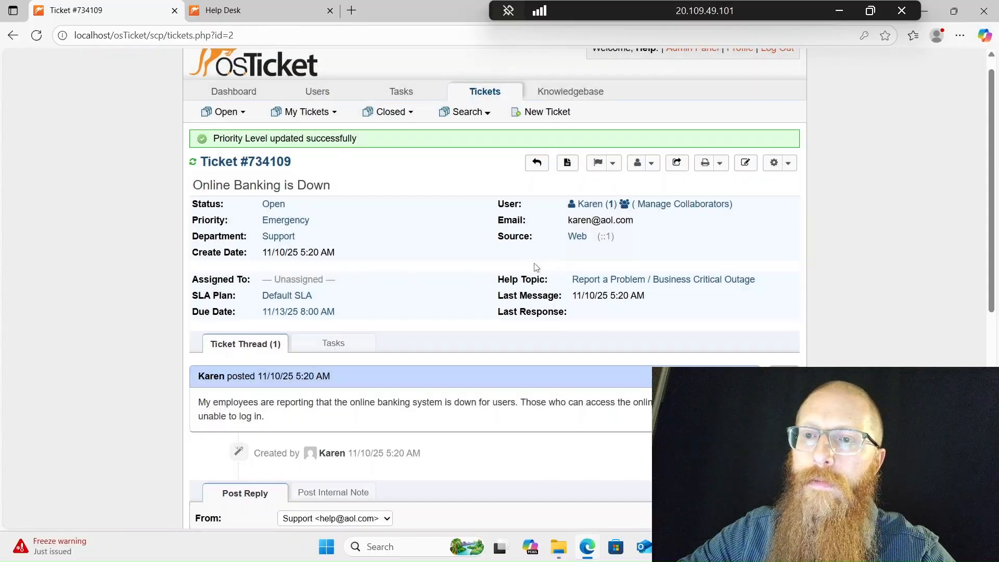
- Switch the ticket's SLA plan from Default SLA to Sev-A
{"action": "left_click", "coordinate": [301, 296]}
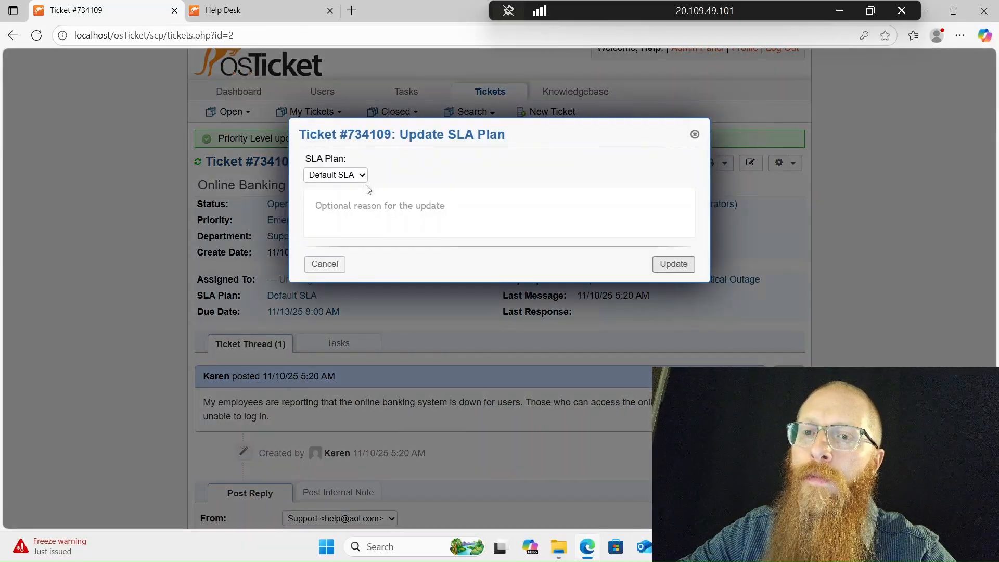
{"action": "left_click", "coordinate": [359, 175]}
{"action": "left_click", "coordinate": [347, 208]}
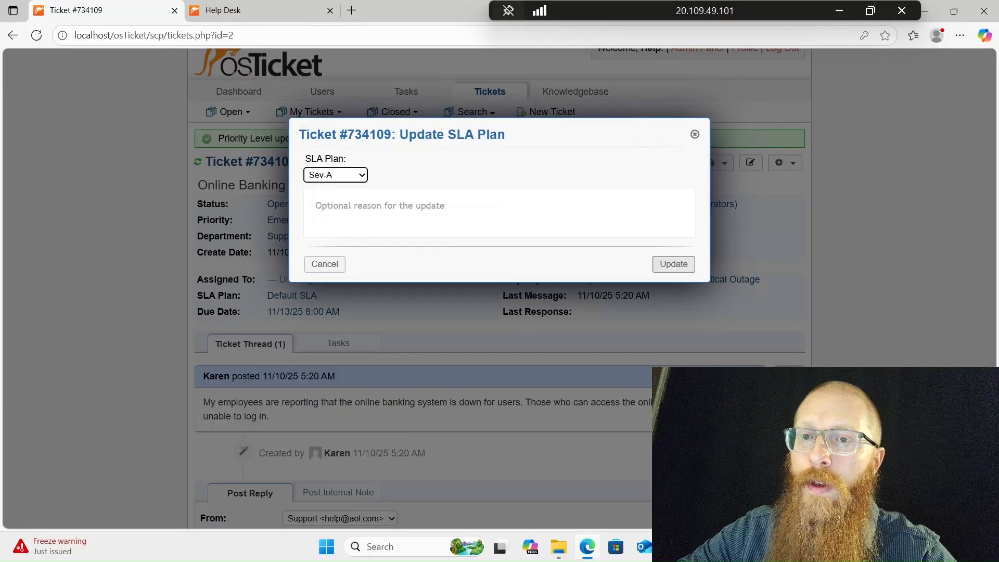
{"action": "left_click", "coordinate": [676, 263]}
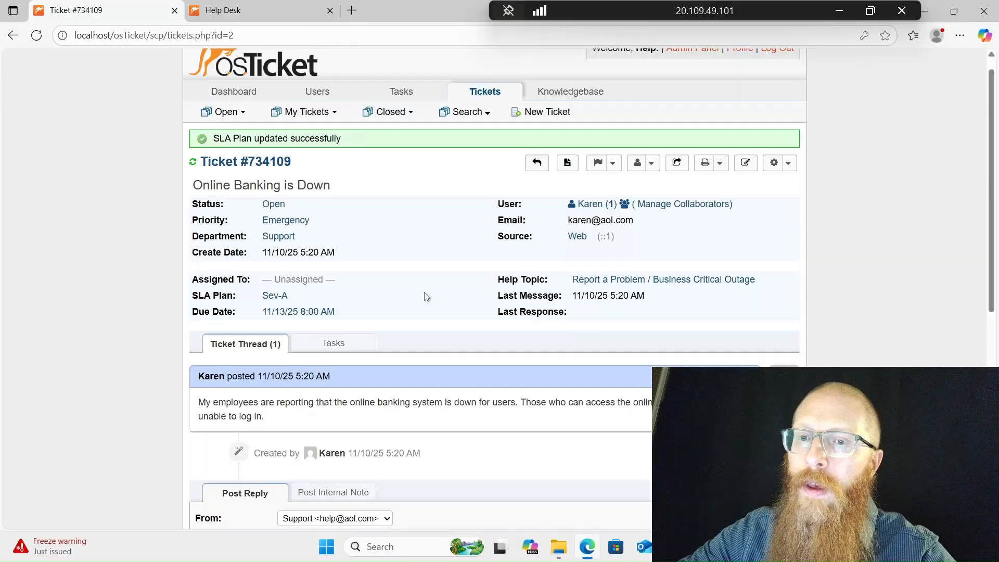
- Assign ticket #734109 to the Online Banking Issues team, then log out
{"action": "left_click", "coordinate": [308, 281]}
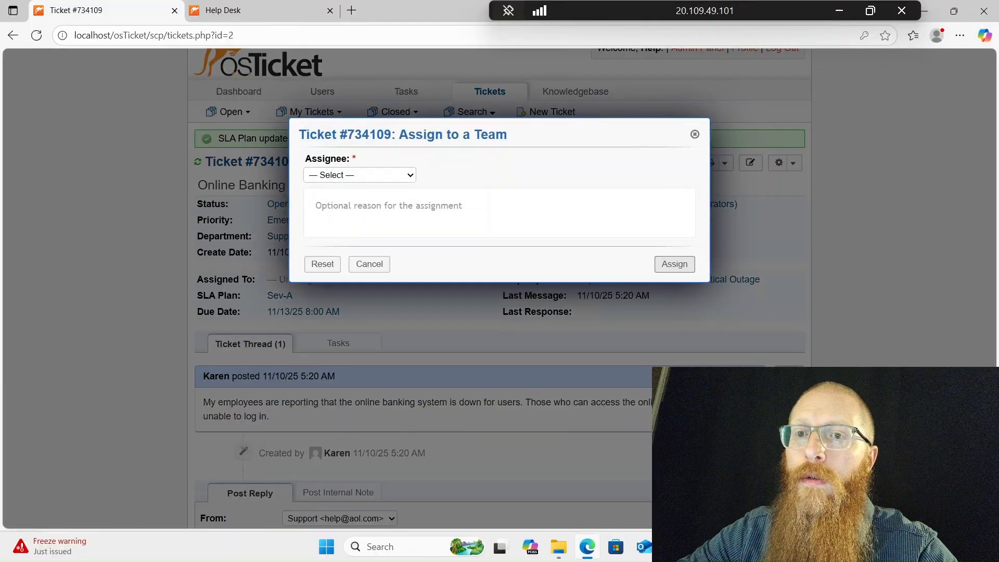
{"action": "left_click", "coordinate": [357, 179]}
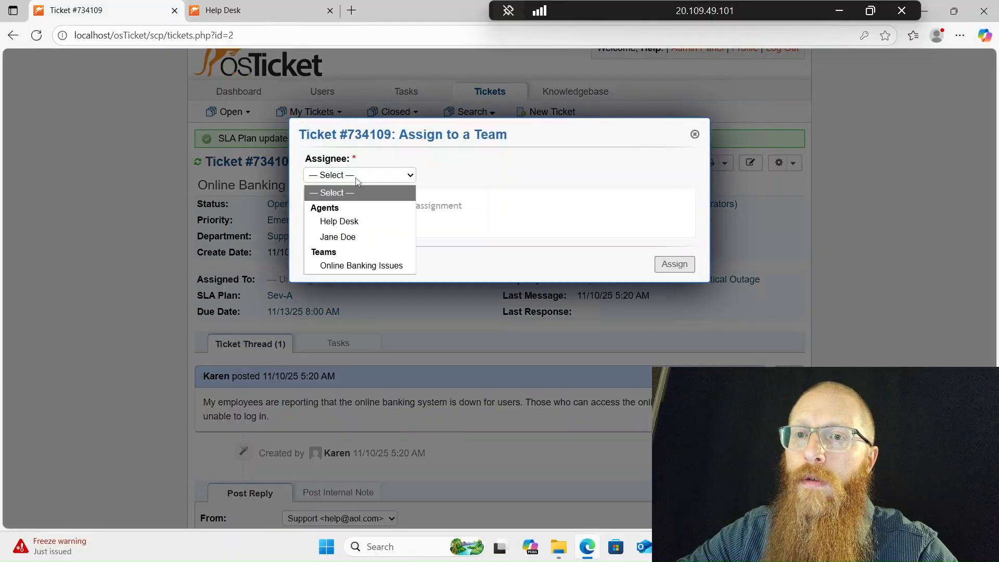
{"action": "left_click", "coordinate": [351, 265]}
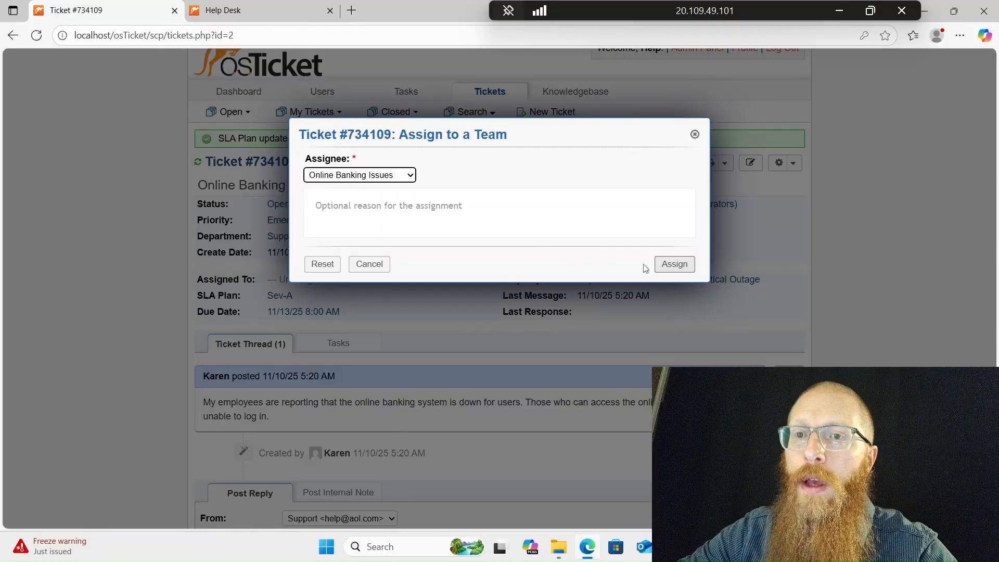
{"action": "left_click", "coordinate": [674, 265]}
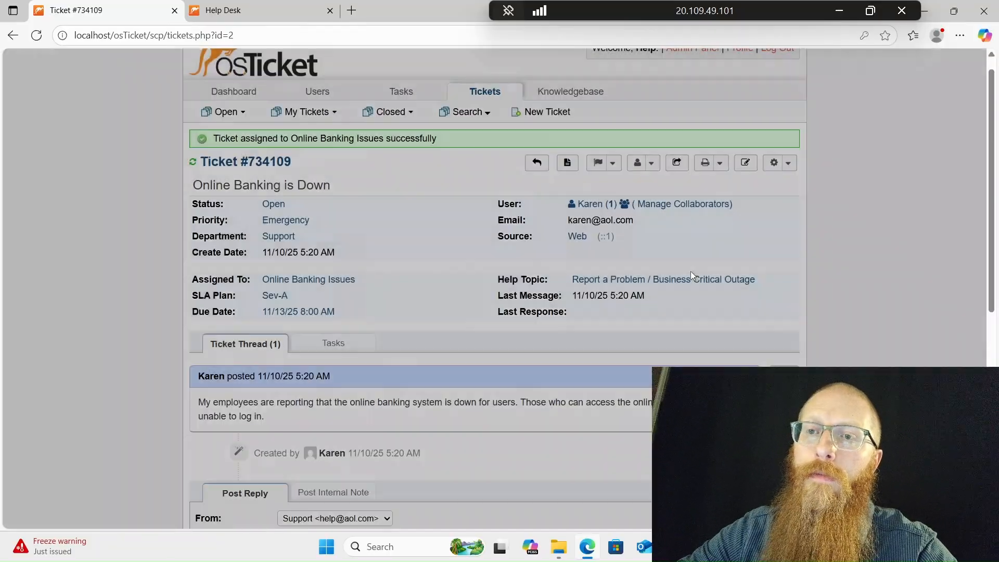
{"action": "scroll", "coordinate": [408, 274], "scroll_direction": "down", "scroll_amount": 8}
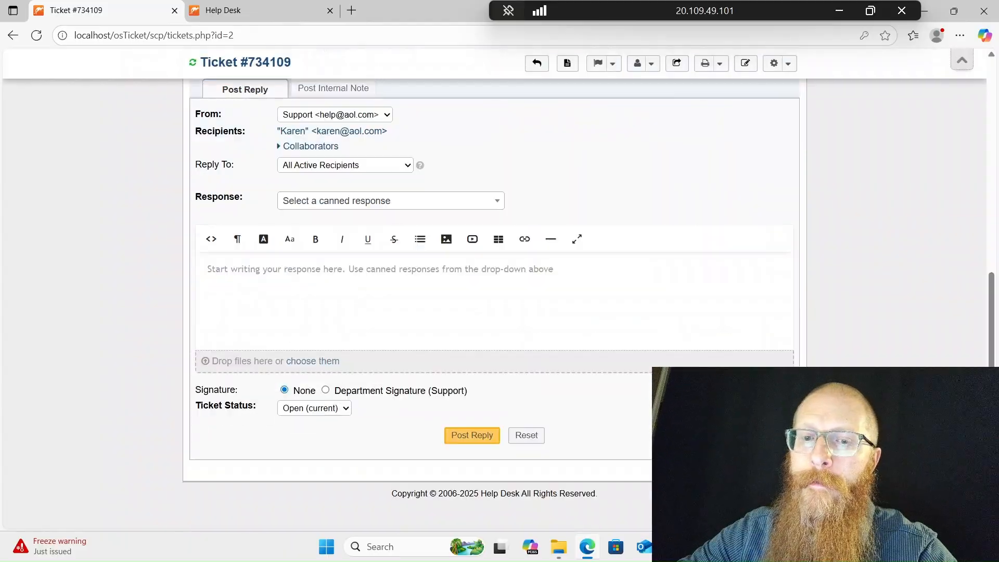
{"action": "scroll", "coordinate": [425, 316], "scroll_direction": "up", "scroll_amount": 10}
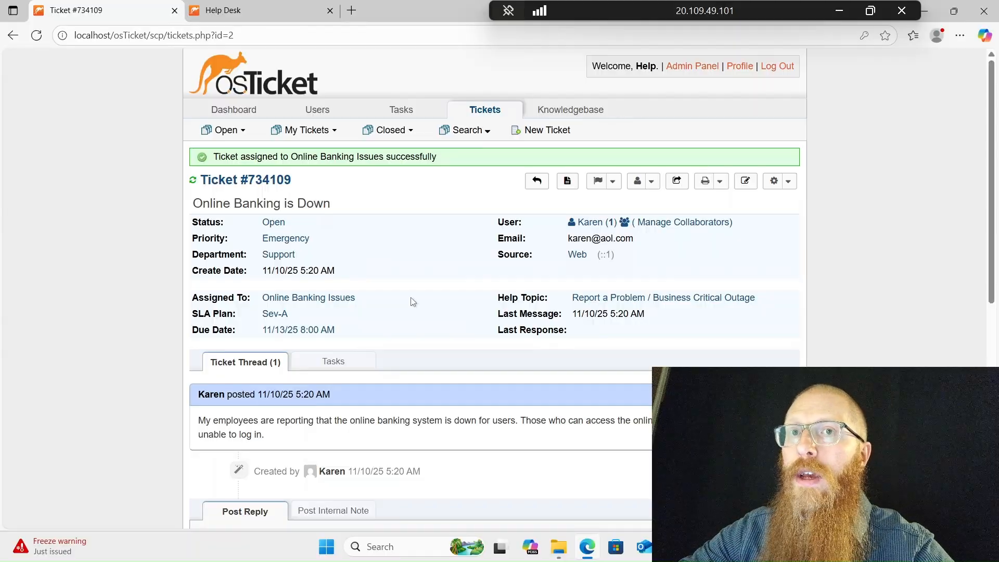
{"action": "left_click", "coordinate": [780, 74]}
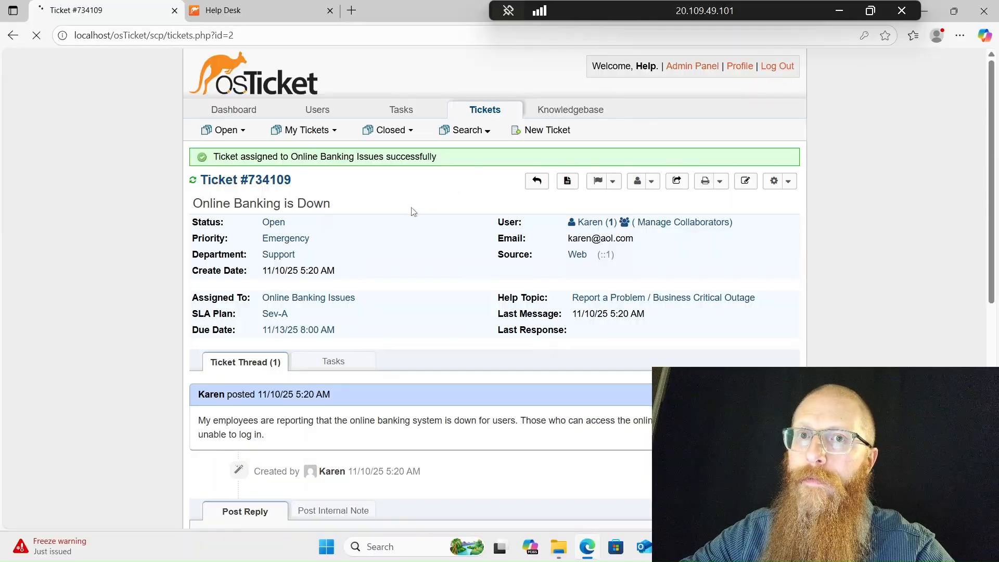
- Log in with the second agent's username and password
{"action": "type", "text": "jane"}
{"action": "key", "text": "Tab"}
{"action": "type", "text": "•••••••••"}
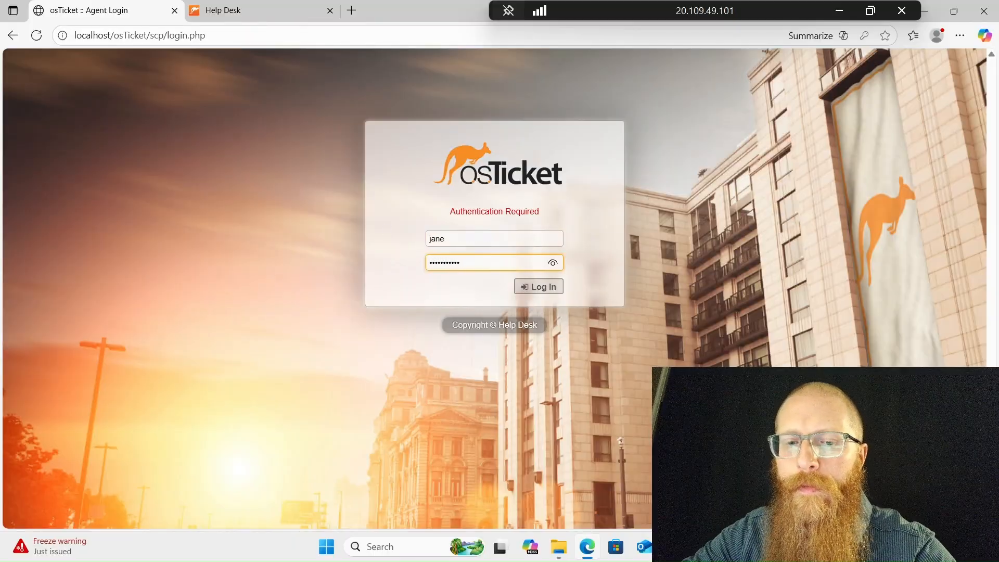
{"action": "key", "text": "Return"}
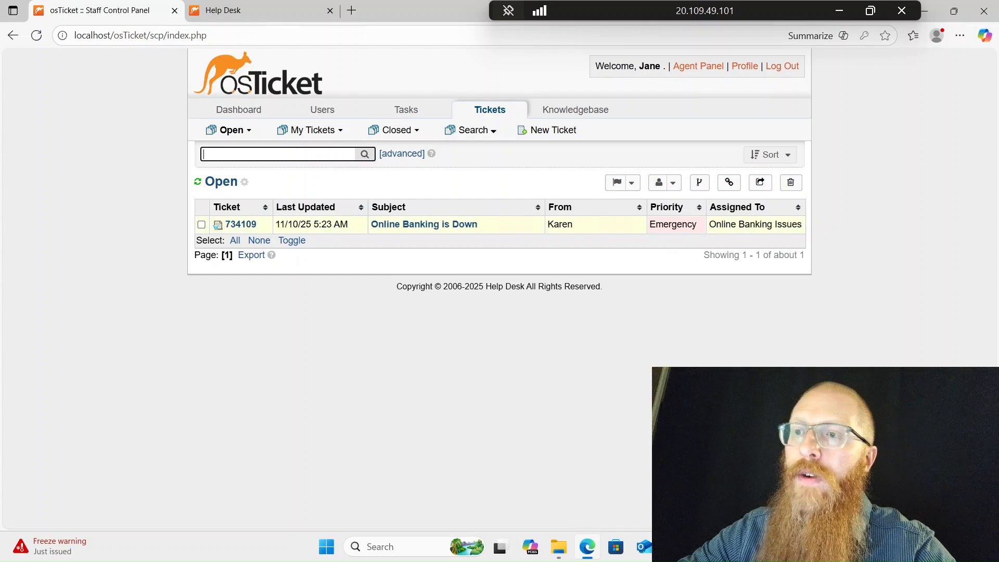
- Open ticket 'Online Banking is Down' and place the cursor in the Post Reply editor
{"action": "left_click", "coordinate": [424, 224]}
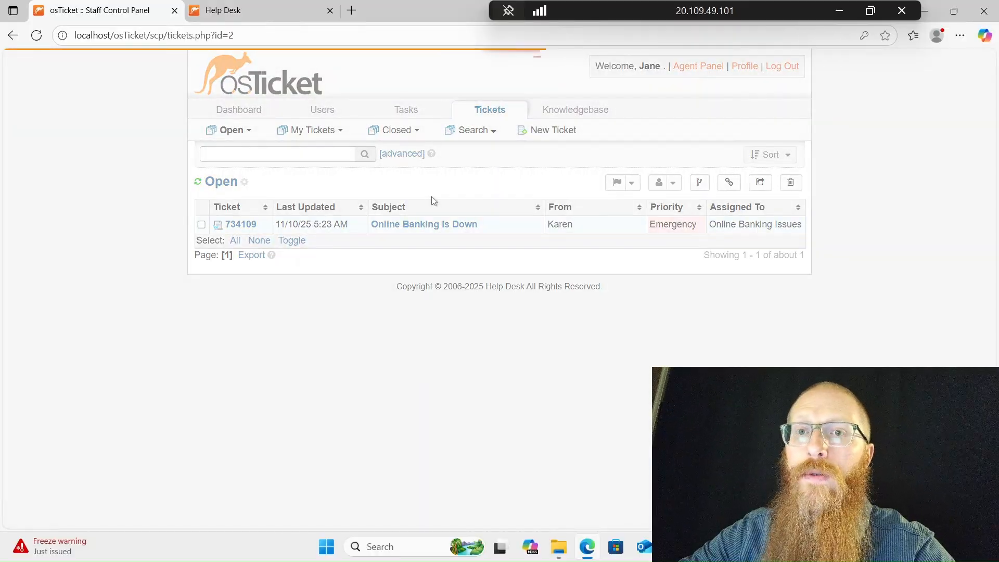
{"action": "scroll", "coordinate": [430, 201], "scroll_direction": "down", "scroll_amount": 4}
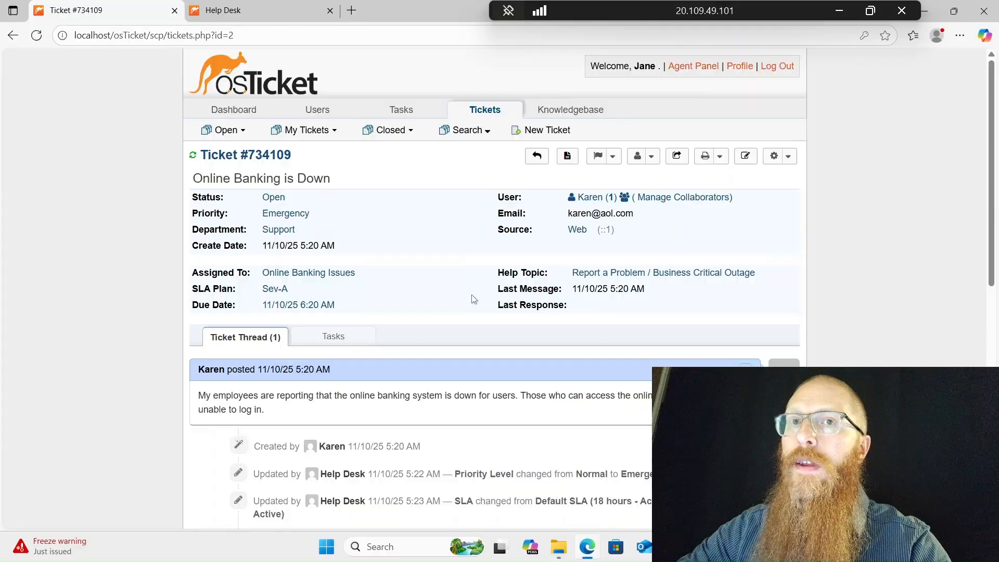
{"action": "scroll", "coordinate": [473, 299], "scroll_direction": "down", "scroll_amount": 4}
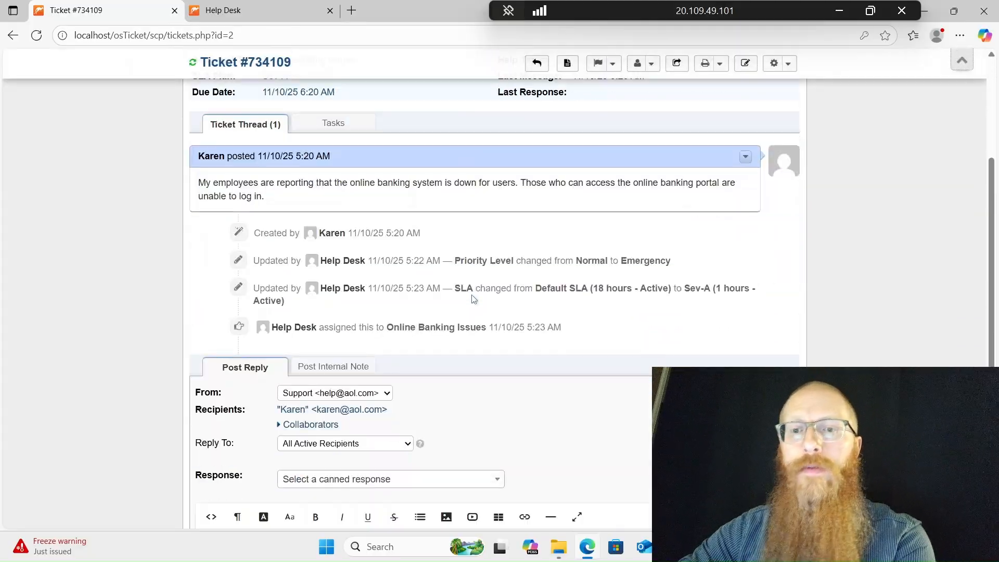
{"action": "scroll", "coordinate": [474, 299], "scroll_direction": "down", "scroll_amount": 3}
{"action": "left_click", "coordinate": [409, 434]}
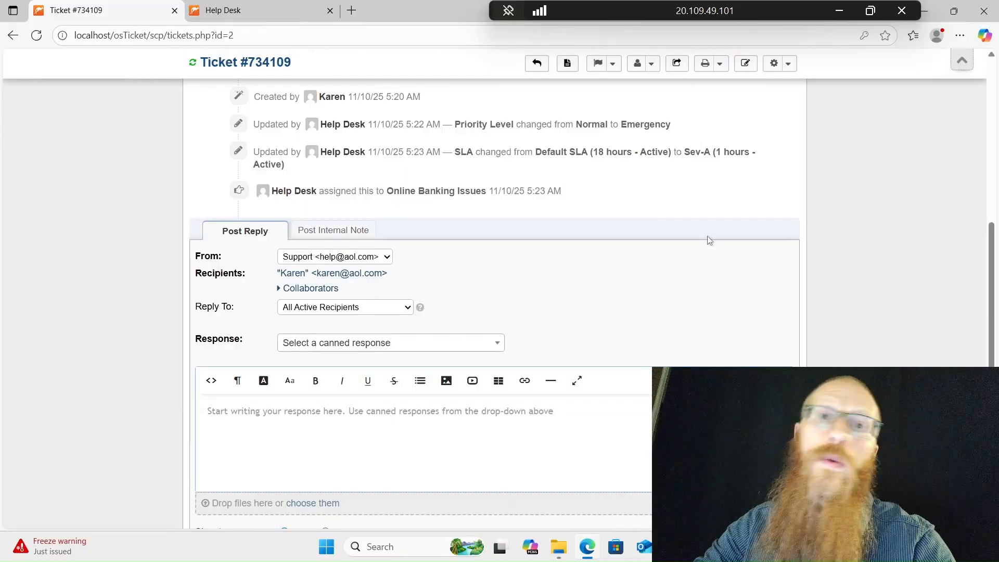
- Post a reply suspecting the recent update caused the outage and promising a rollback test
{"action": "type", "text": "I suspe"}
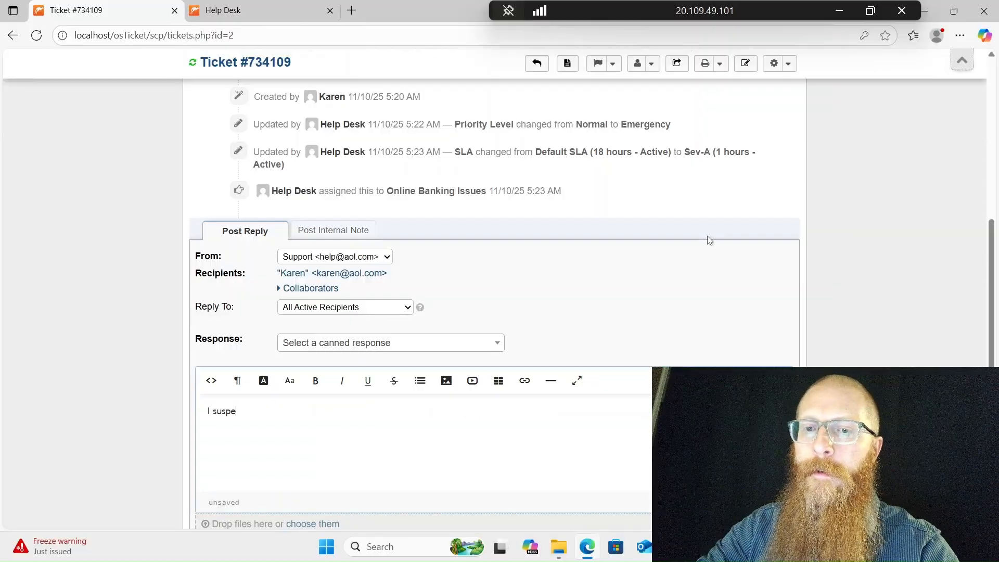
{"action": "type", "text": "ct the outage has to do with the recent update."}
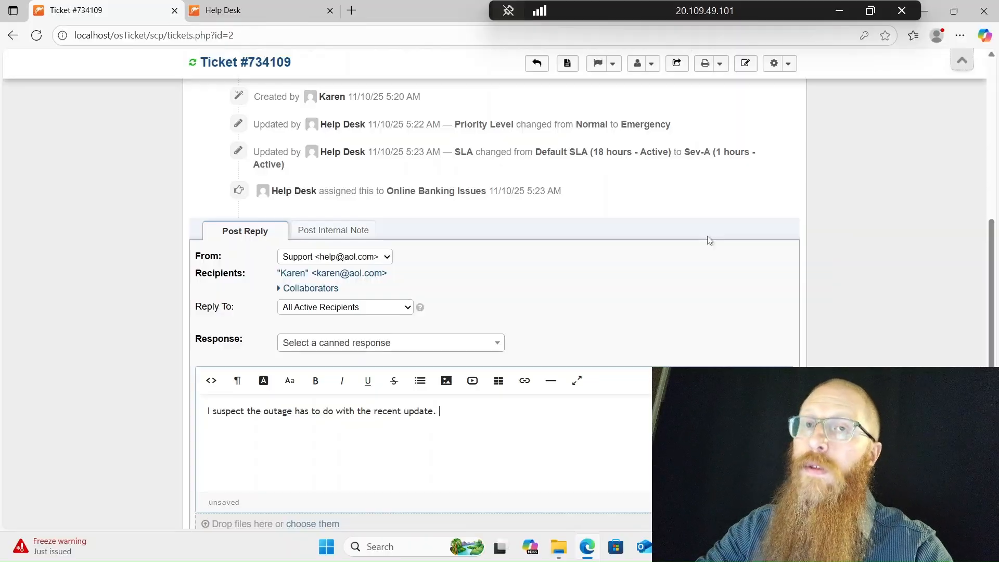
{"action": "type", "text": "I will"}
{"action": "key", "text": "BackSpace"}
{"action": "key", "text": "BackSpace"}
{"action": "key", "text": "BackSpace"}
{"action": "key", "text": "BackSpace"}
{"action": "type", "text": "f so, "}
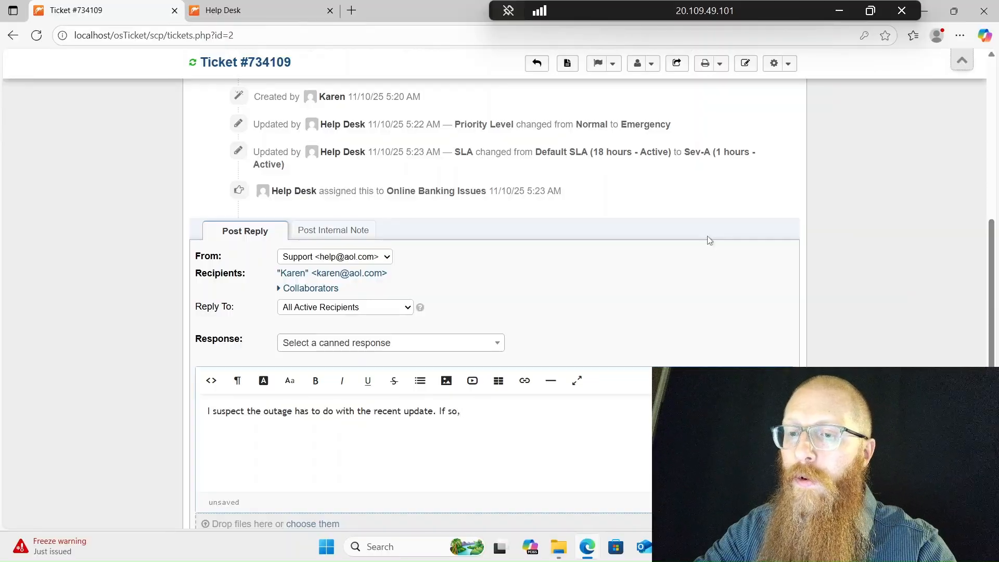
{"action": "type", "text": "we will roll"}
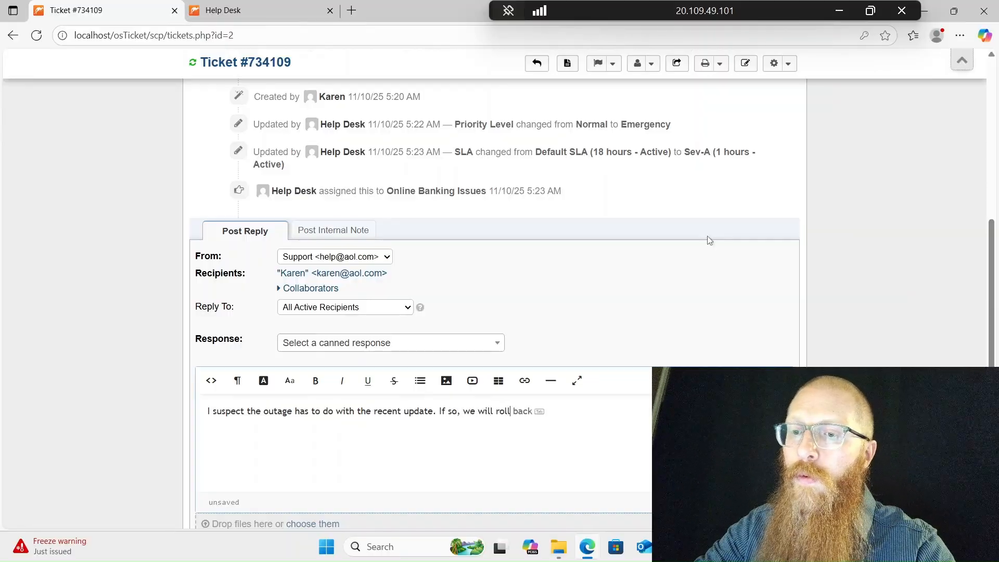
{"action": "type", "text": " back. I "}
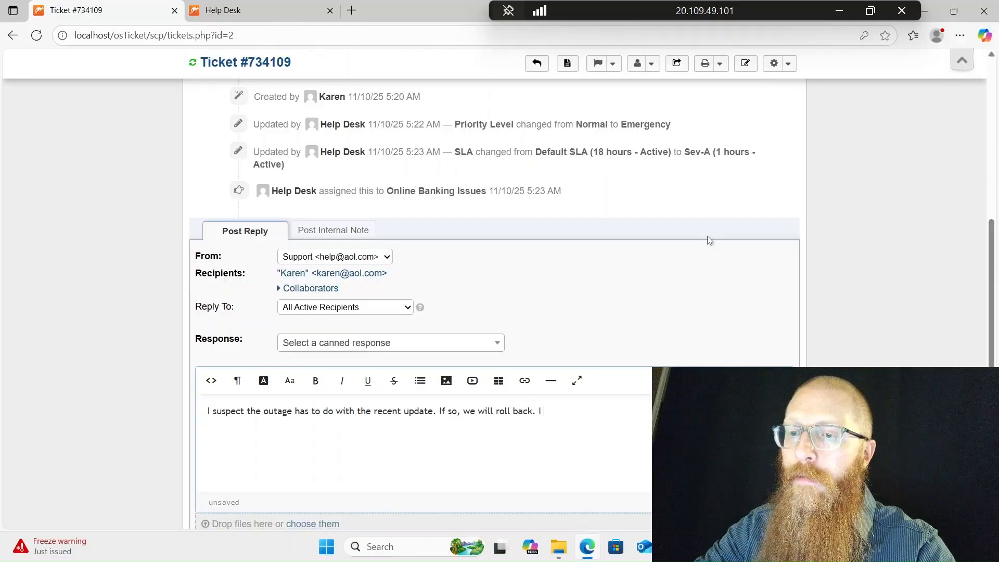
{"action": "type", "text": "will "}
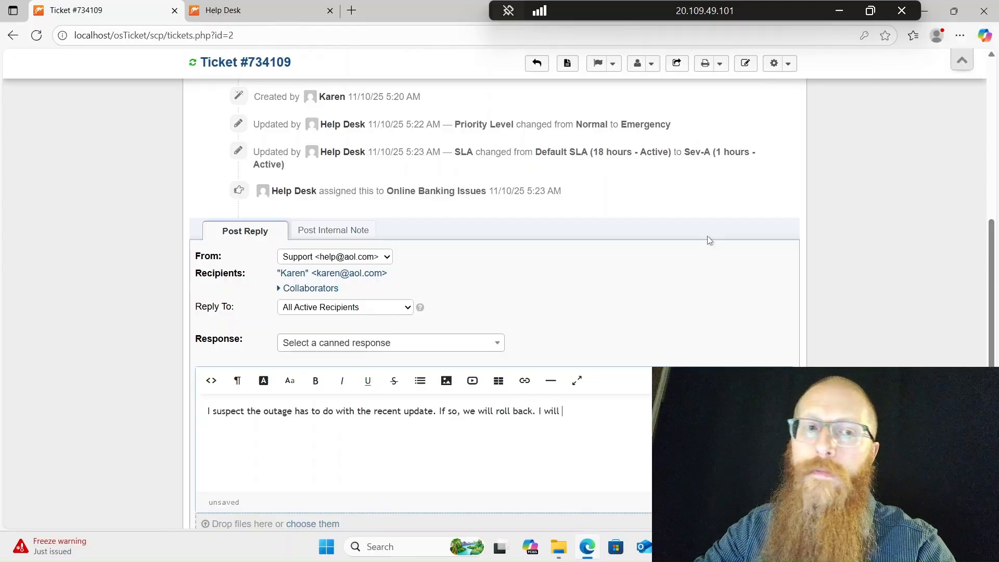
{"action": "type", "text": "test this and respond"}
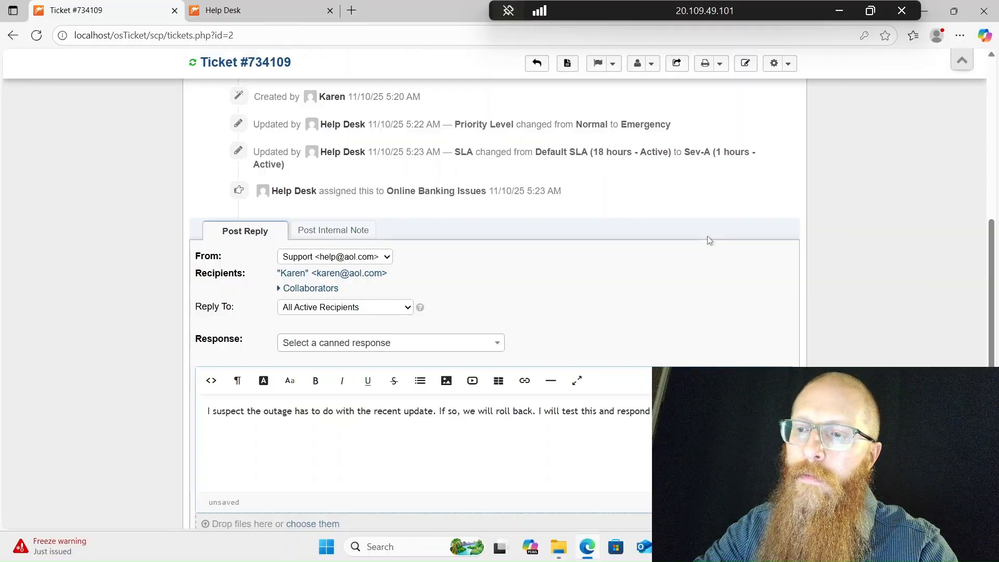
{"action": "scroll", "coordinate": [643, 257], "scroll_direction": "down", "scroll_amount": 3}
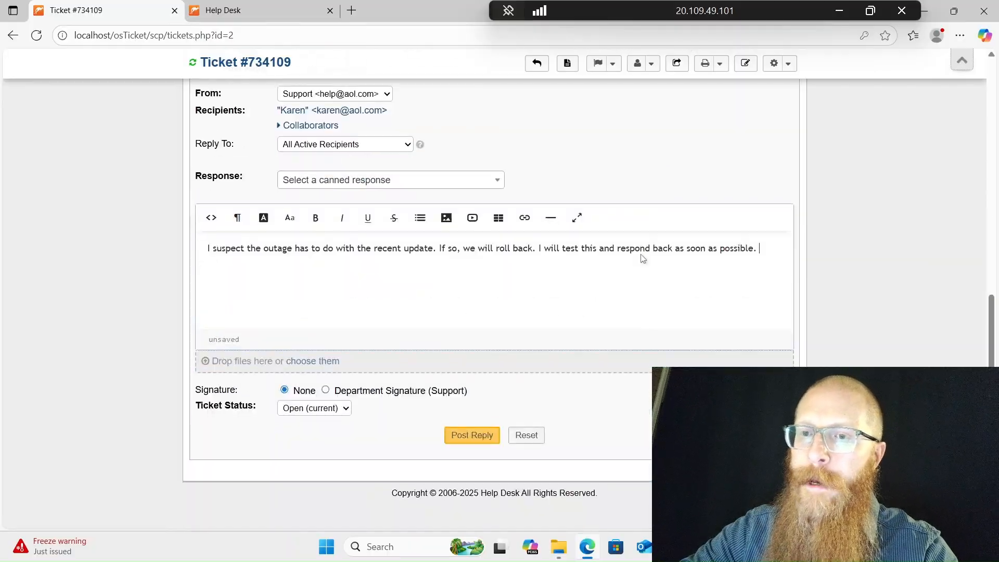
{"action": "left_click", "coordinate": [469, 435]}
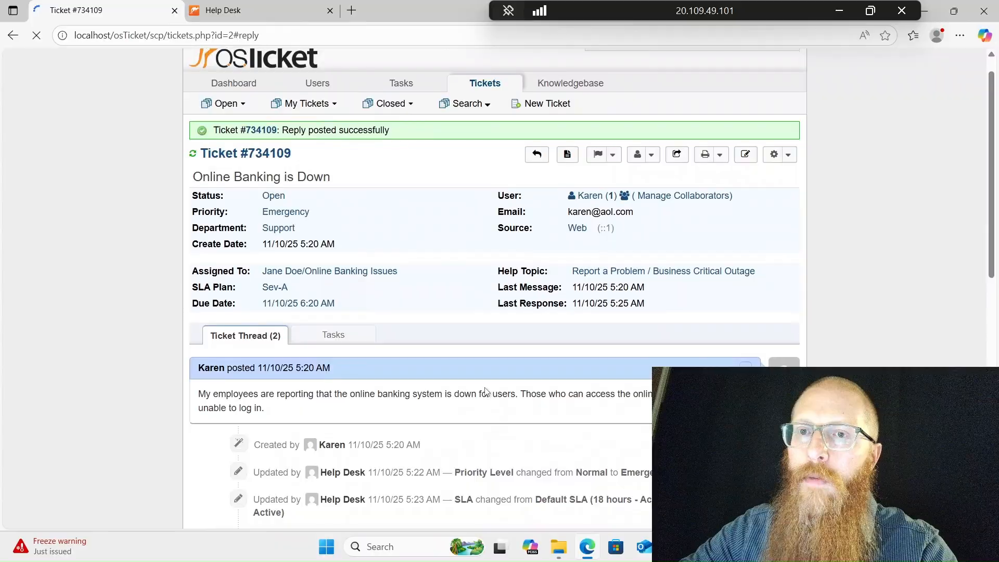
{"action": "scroll", "coordinate": [485, 391], "scroll_direction": "down", "scroll_amount": 2}
{"action": "scroll", "coordinate": [344, 244], "scroll_direction": "down", "scroll_amount": 2}
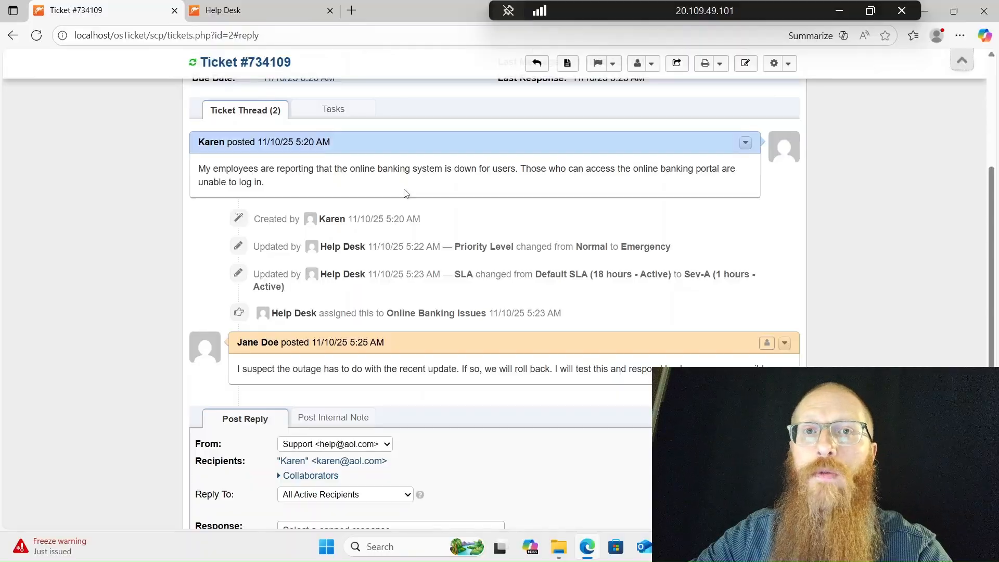
{"action": "scroll", "coordinate": [404, 192], "scroll_direction": "down", "scroll_amount": 3}
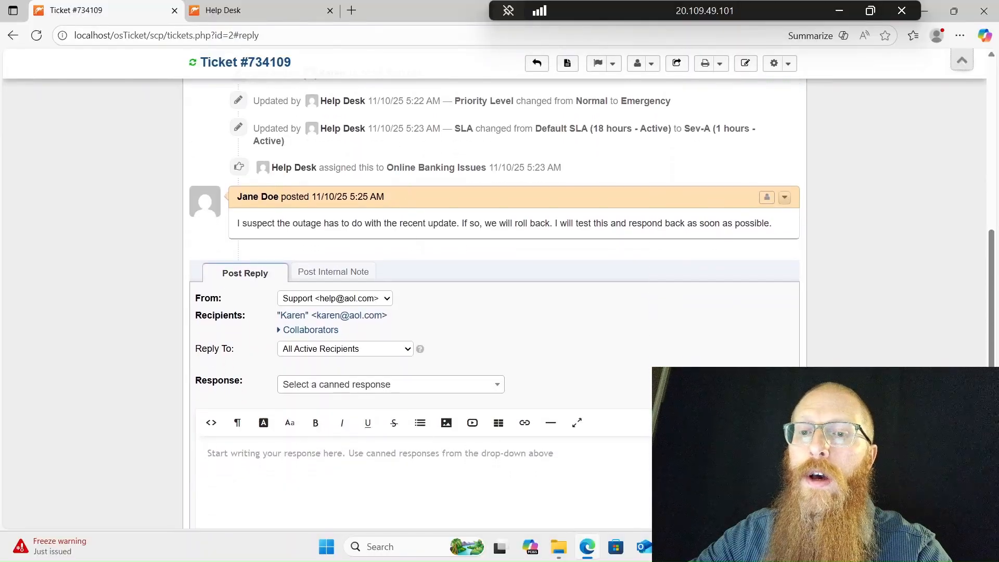
- Post a follow-up reply: the update caused the outage, was rolled back, and banking is running
{"action": "left_click", "coordinate": [208, 453]}
{"action": "type", "text": "The cause of the outage was determined to be the recen"}
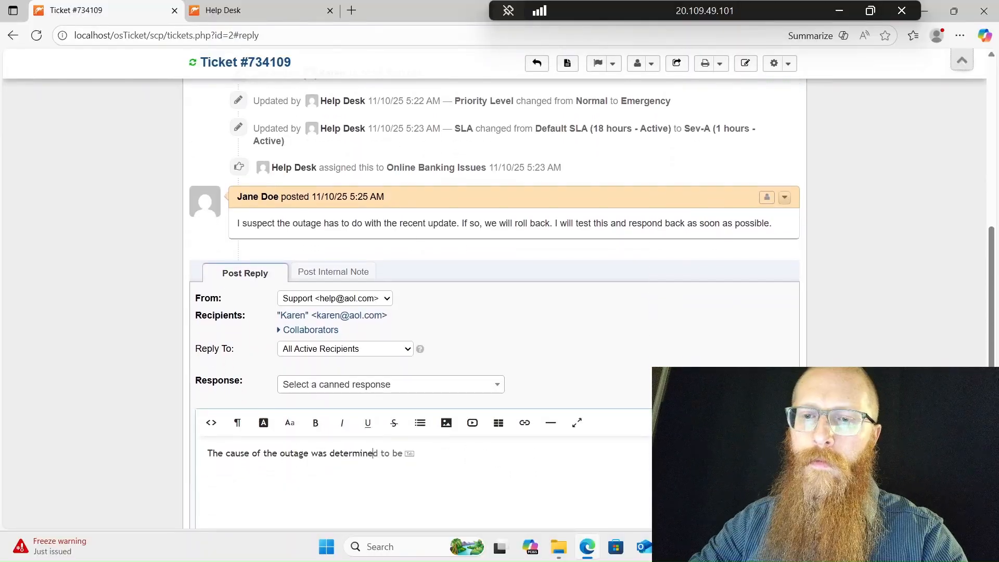
{"action": "type", "text": "t upd"}
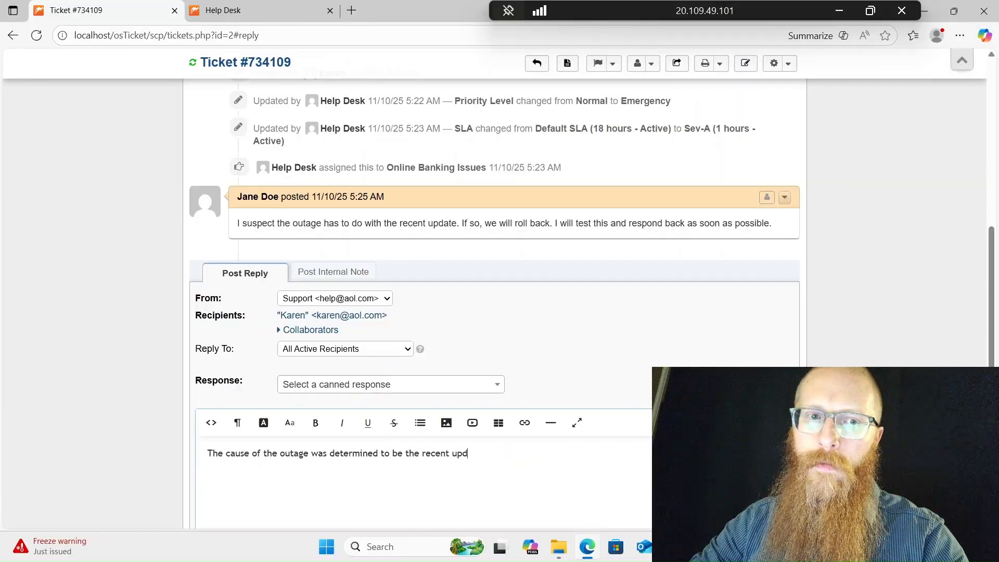
{"action": "type", "text": "ate. We r"}
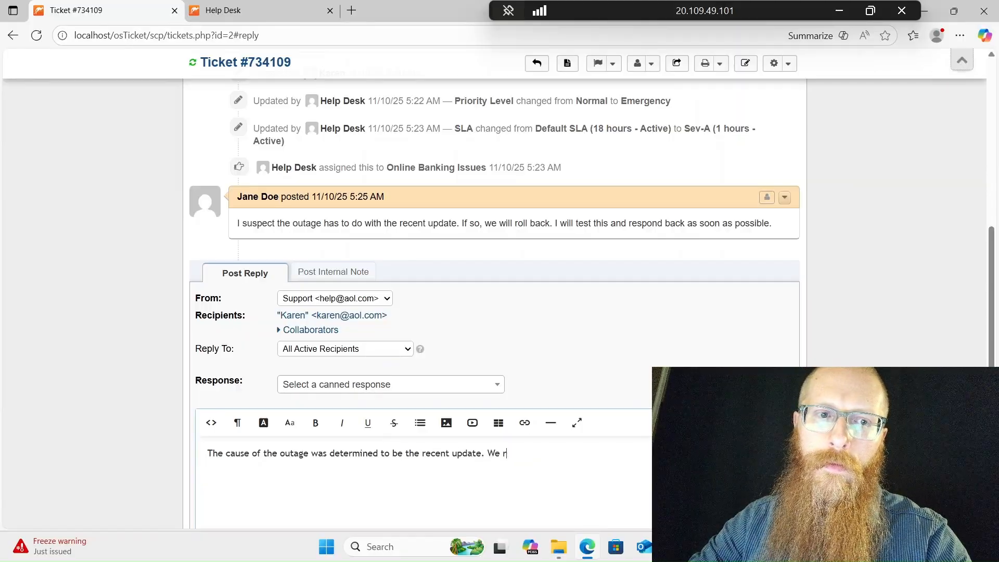
{"action": "type", "text": "olled it back a"}
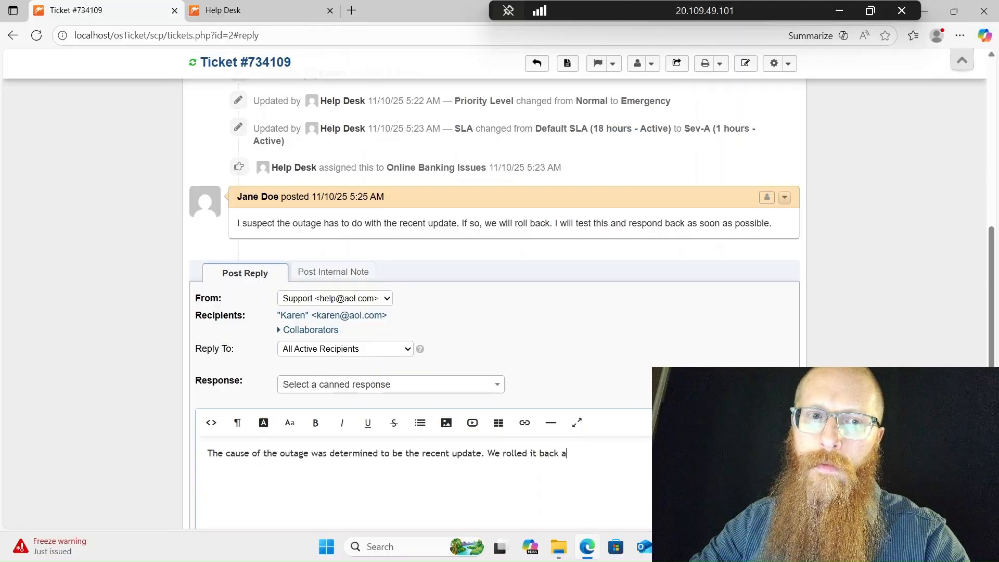
{"action": "type", "text": "nd contacted the ver"}
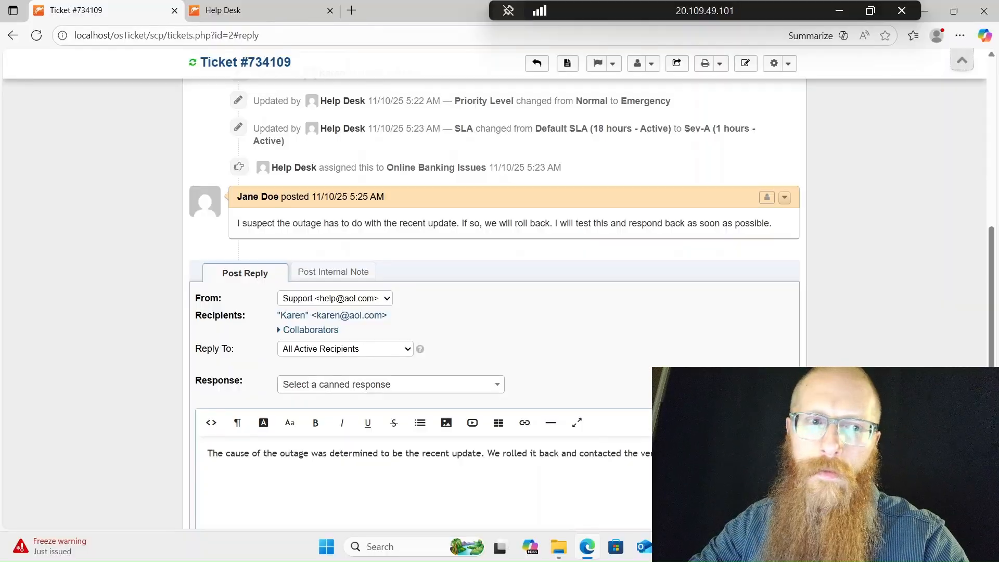
{"action": "type", "text": "banking"}
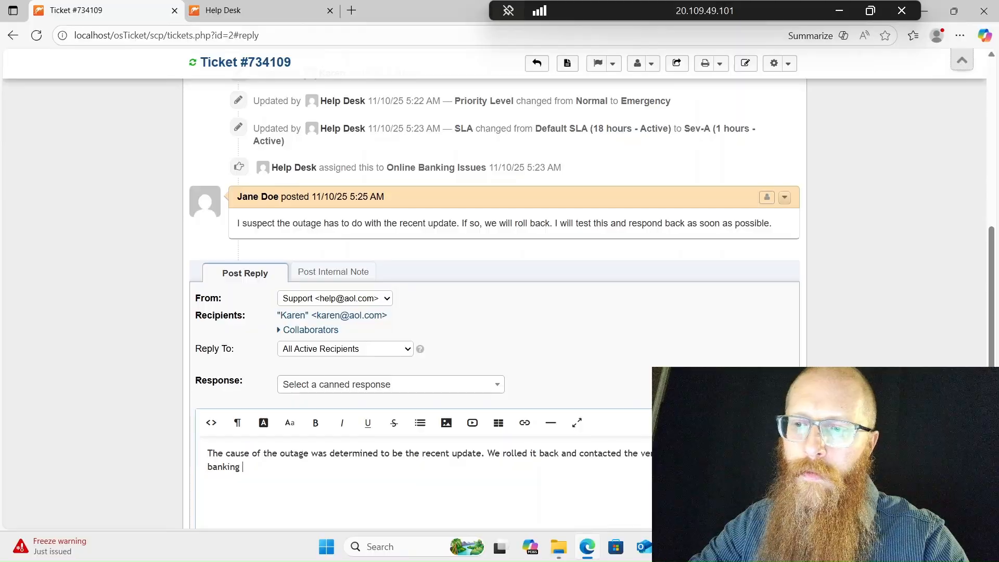
{"action": "type", "text": " should now b"}
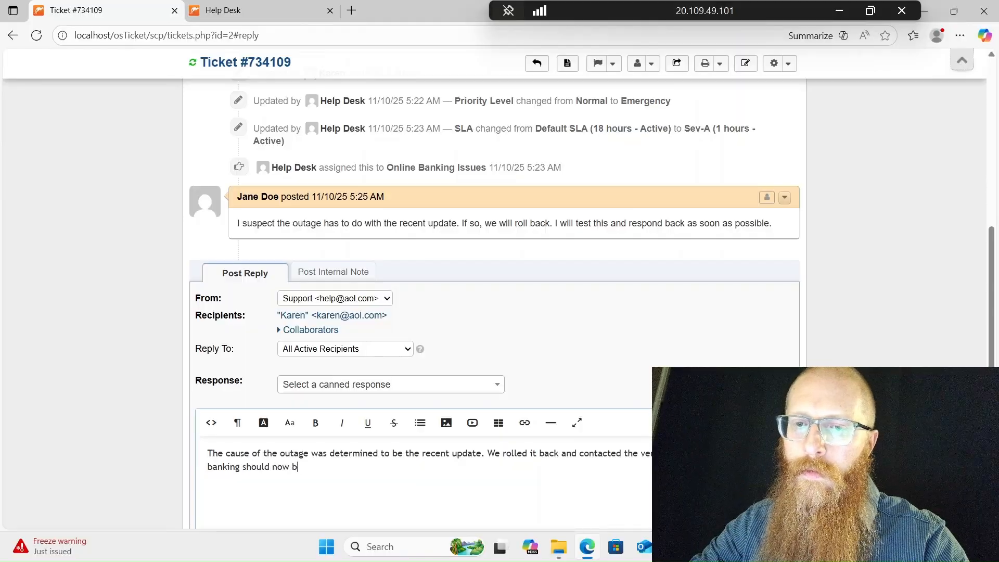
{"action": "type", "text": "e up and running."}
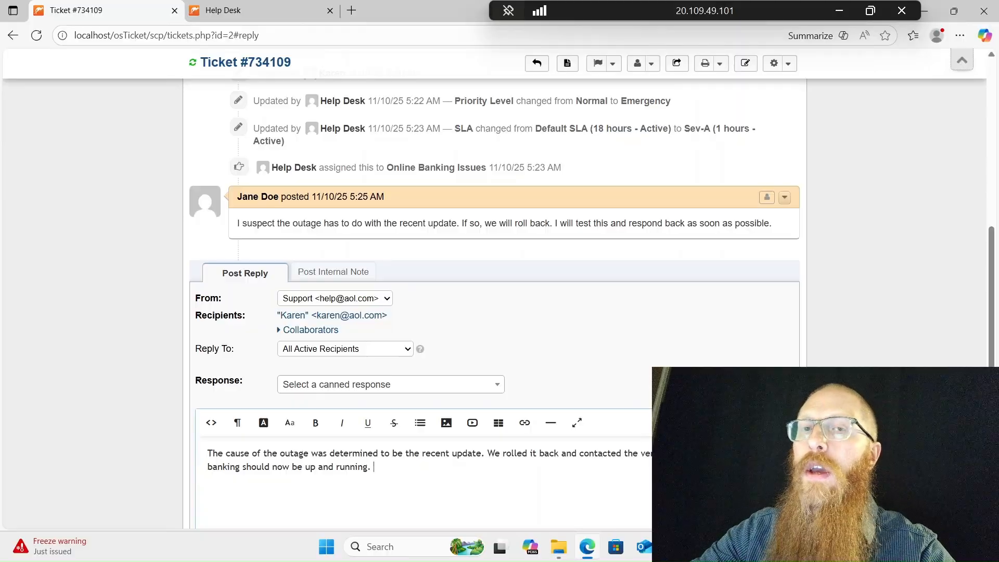
{"action": "scroll", "coordinate": [398, 419], "scroll_direction": "down", "scroll_amount": 3}
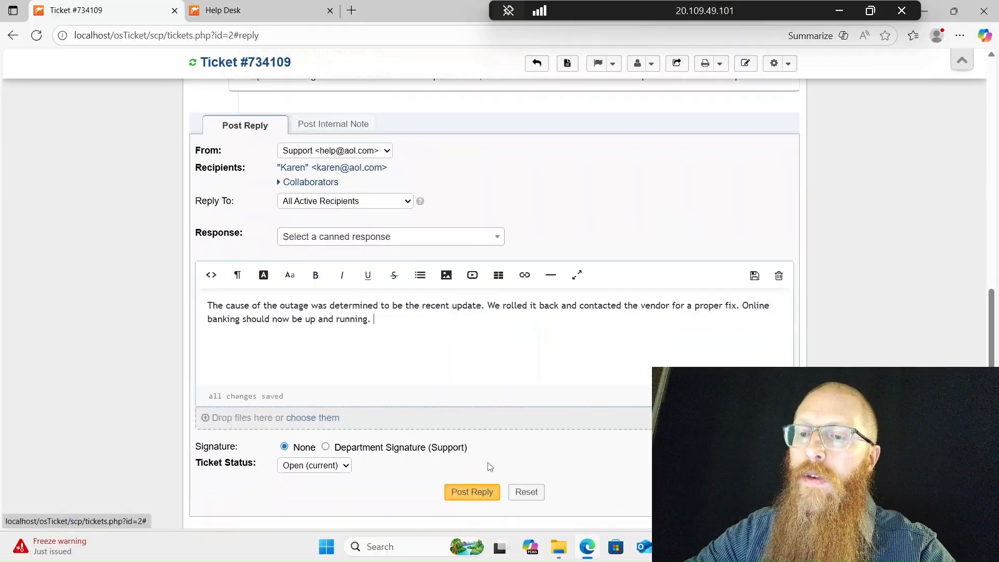
{"action": "left_click", "coordinate": [474, 497]}
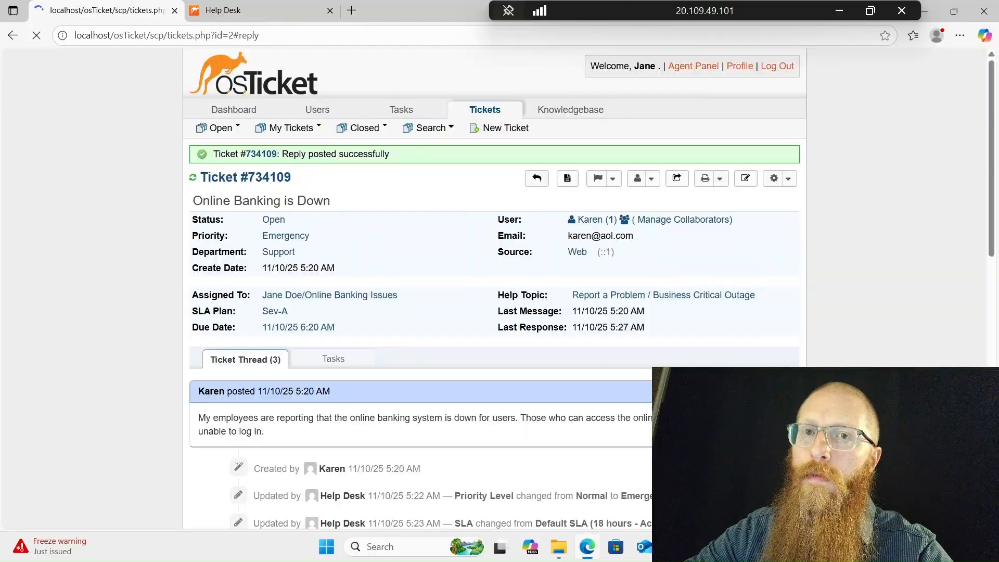
{"action": "scroll", "coordinate": [427, 250], "scroll_direction": "up", "scroll_amount": 5}
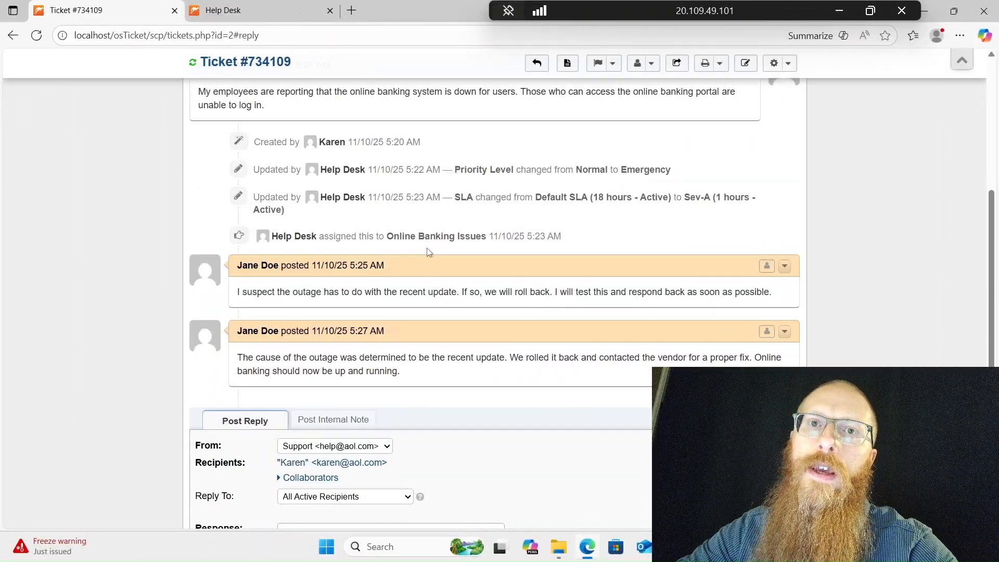
{"action": "scroll", "coordinate": [427, 248], "scroll_direction": "up", "scroll_amount": 7}
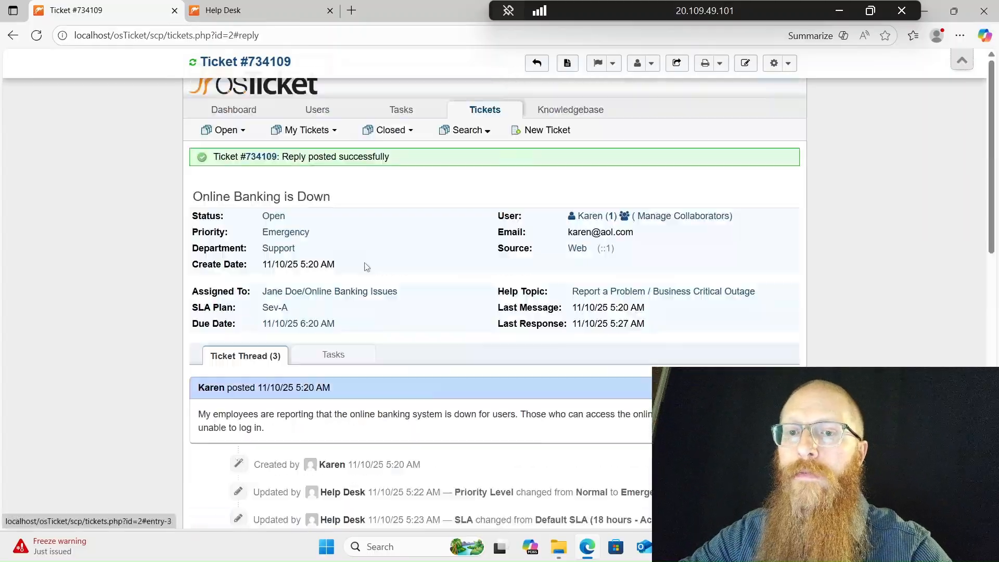
- Close ticket #734109 with status Resolved, leaving the reason note empty
{"action": "left_click", "coordinate": [268, 224]}
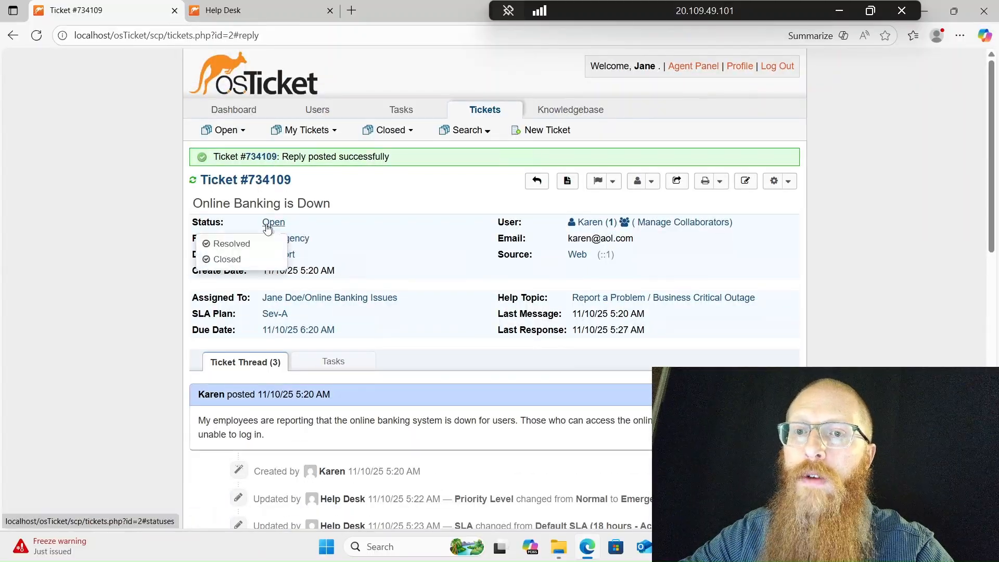
{"action": "left_click", "coordinate": [232, 244]}
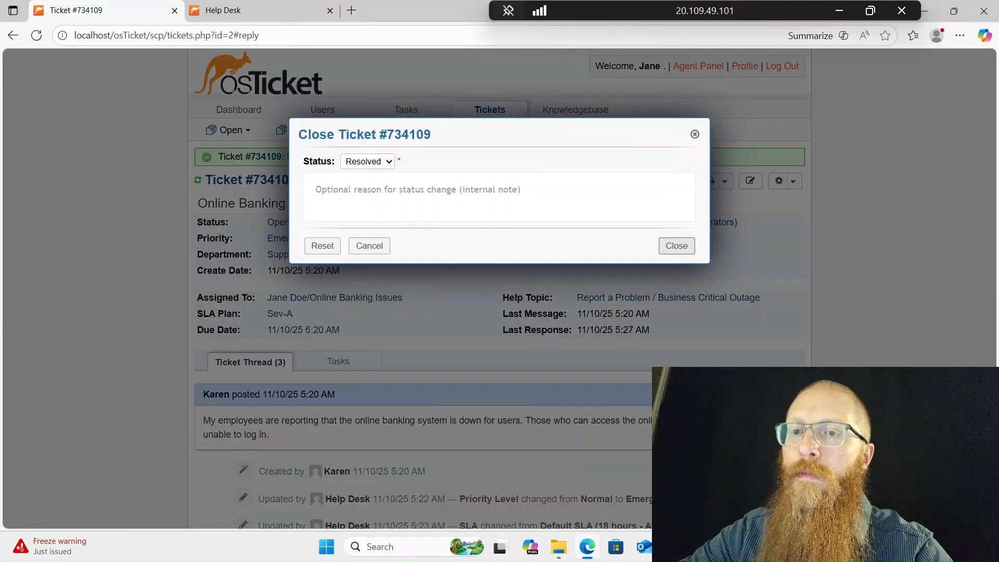
{"action": "left_click", "coordinate": [364, 190]}
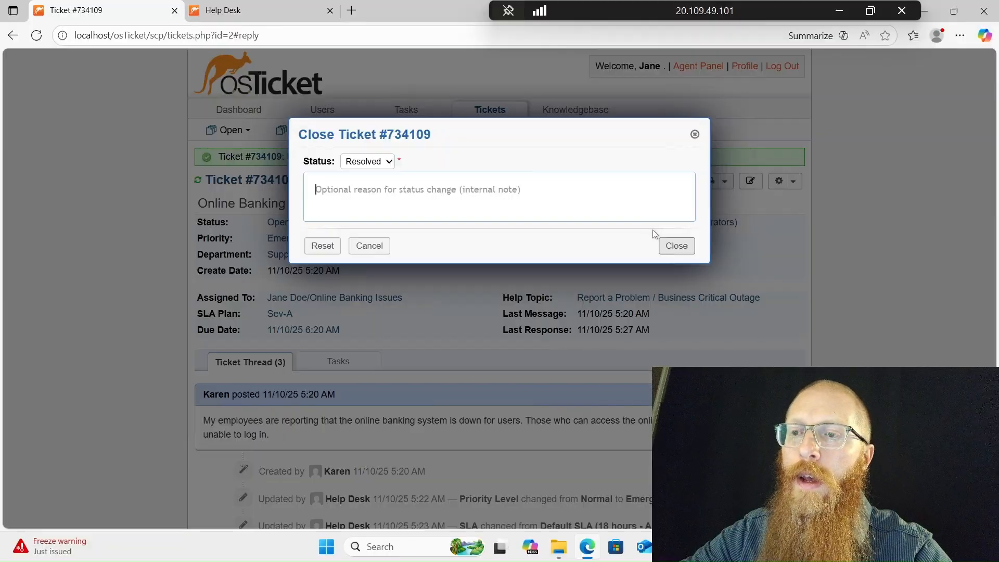
{"action": "left_click", "coordinate": [677, 246]}
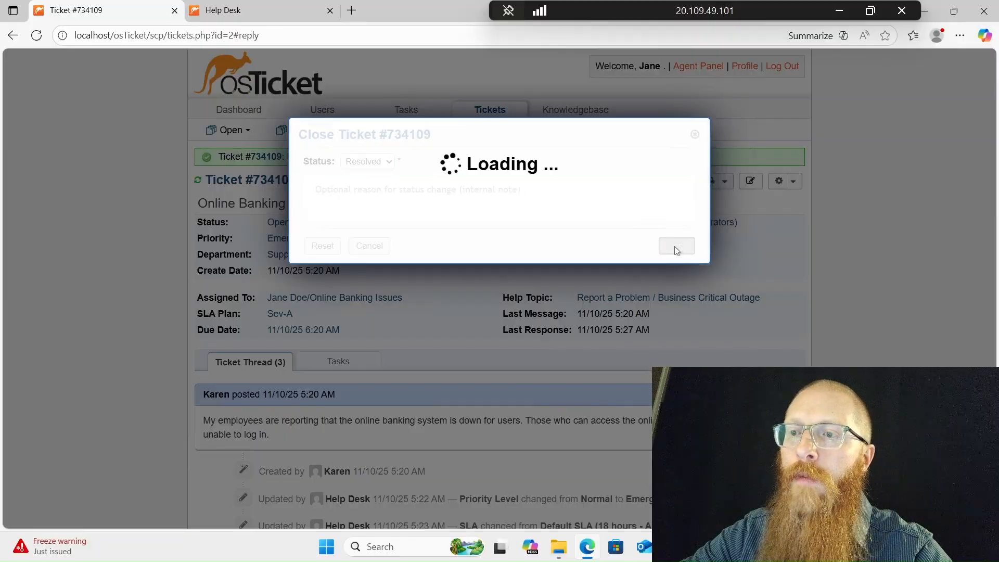